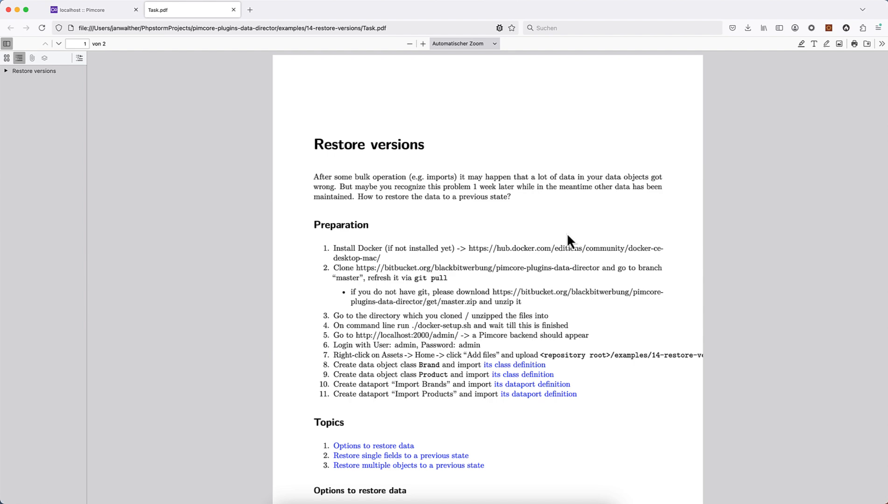
# - Read the "Options to restore data" section of Task.pdf, highlighting the database dump option, the Pimcore versions option and its two limitations
pyautogui.scroll(-10, 567, 236)
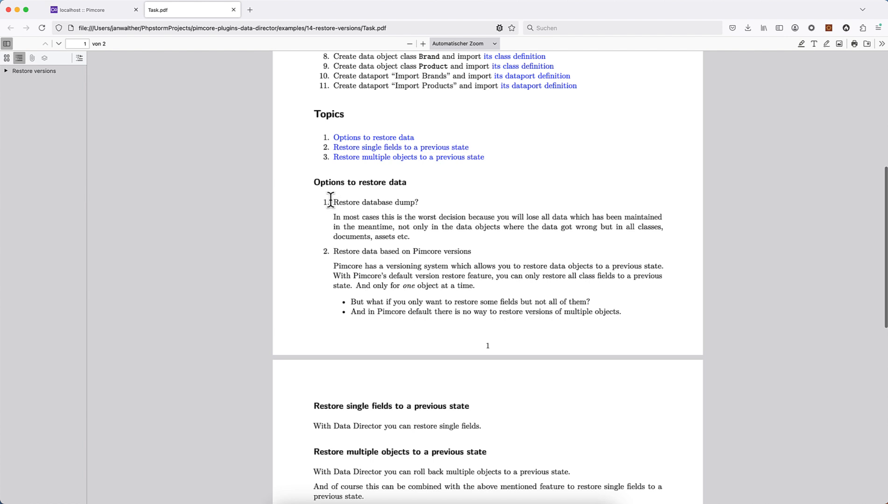
pyautogui.moveTo(334, 200); pyautogui.dragTo(417, 201)
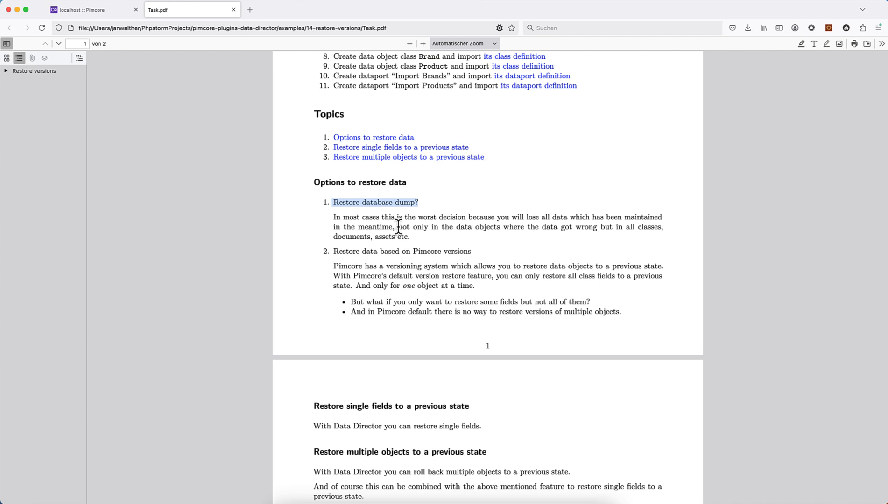
pyautogui.moveTo(398, 227); pyautogui.dragTo(573, 227)
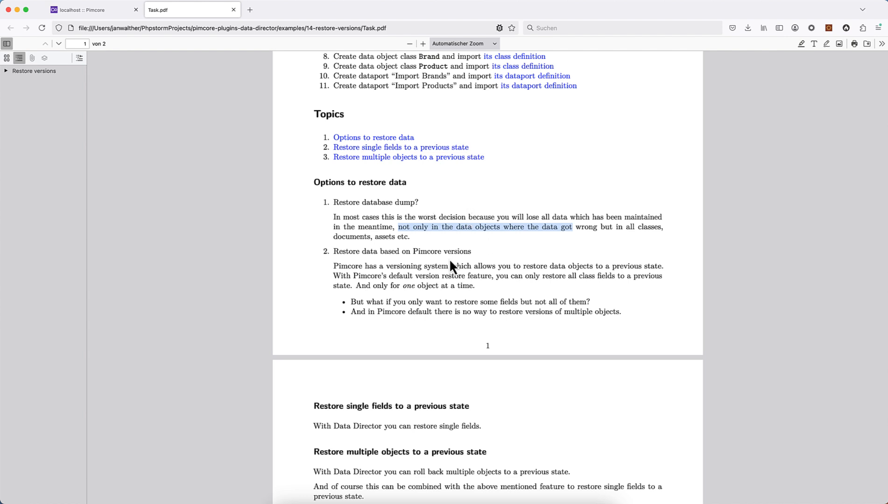
pyautogui.moveTo(335, 251); pyautogui.dragTo(468, 251)
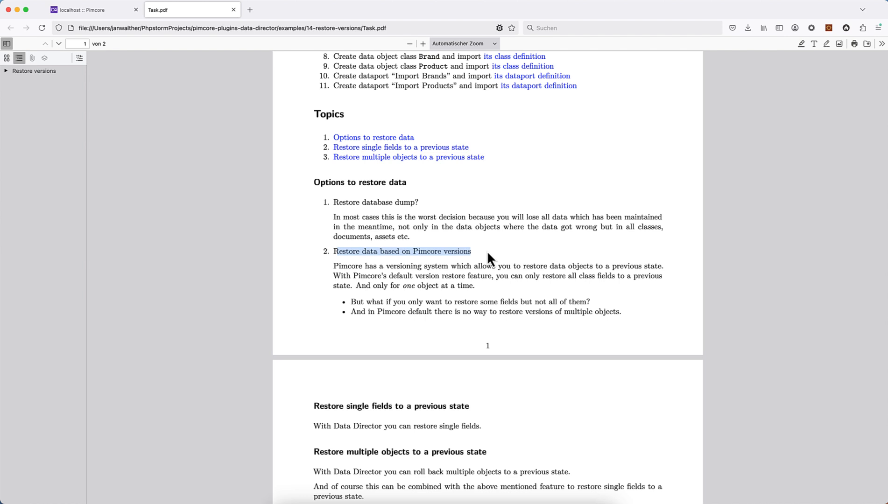
pyautogui.scroll(-1, 487, 250)
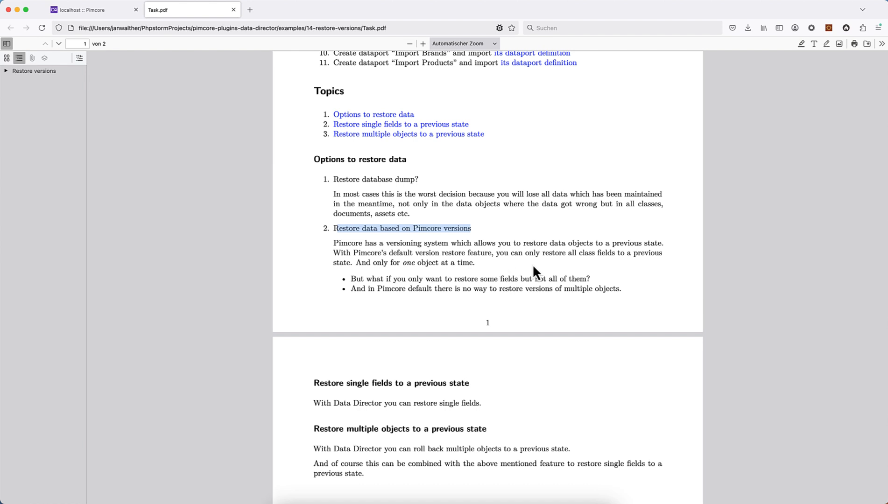
pyautogui.moveTo(567, 252); pyautogui.dragTo(612, 255)
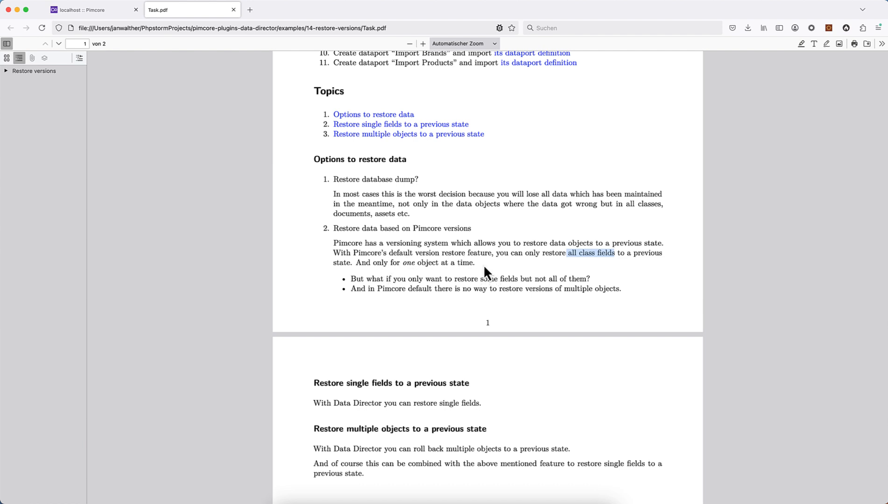
pyautogui.moveTo(348, 279); pyautogui.dragTo(639, 281)
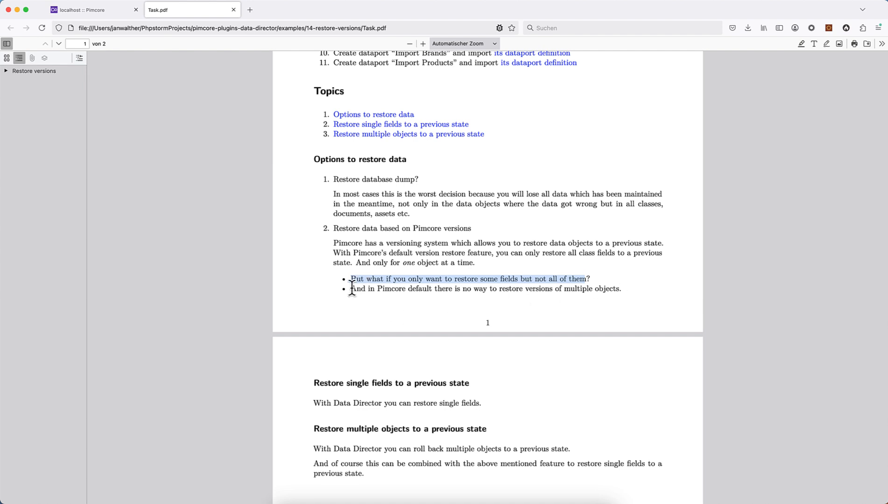
pyautogui.moveTo(351, 288); pyautogui.dragTo(645, 288)
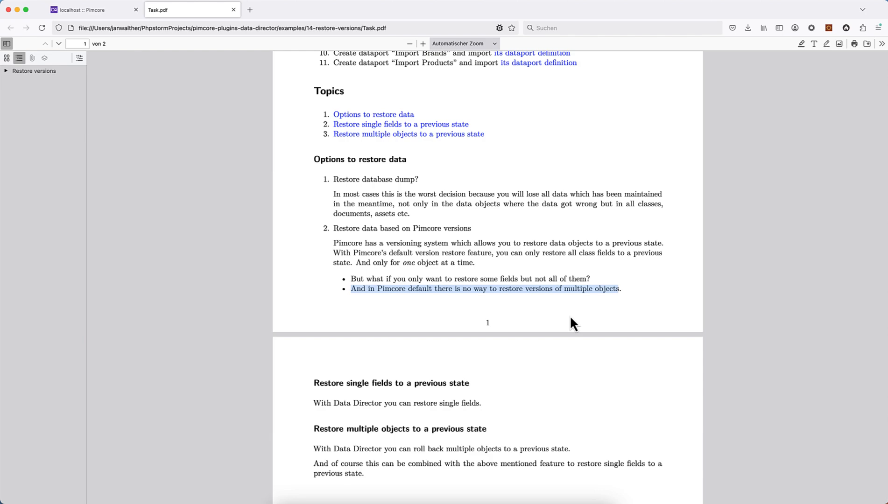
# - Switch to Pimcore and examine the field layouts of the Brand and Product data object classes, closing the class definitions when done
pyautogui.hotkey('ctrl', 'shift', 'Tab')
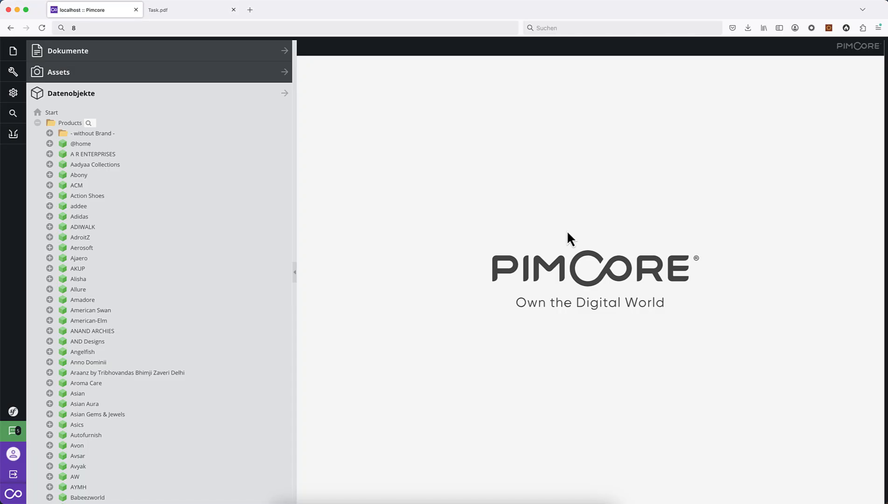
pyautogui.click(14, 94)
pyautogui.moveTo(132, 241)
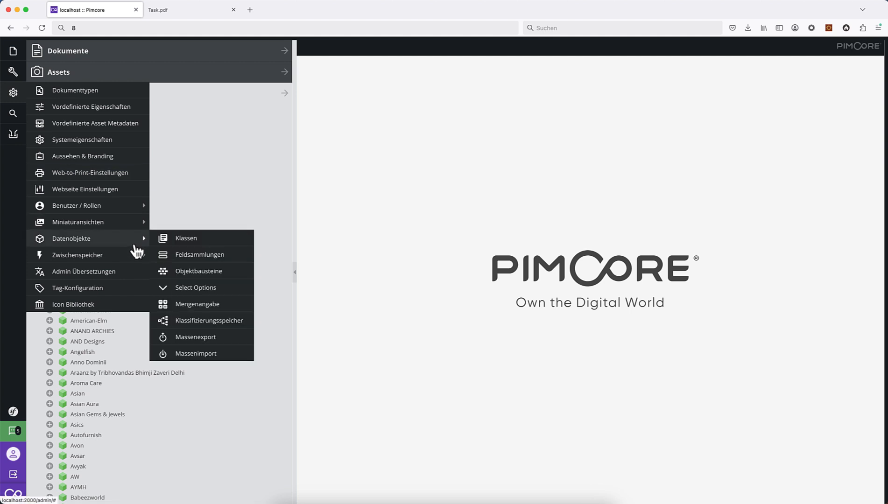
pyautogui.click(202, 239)
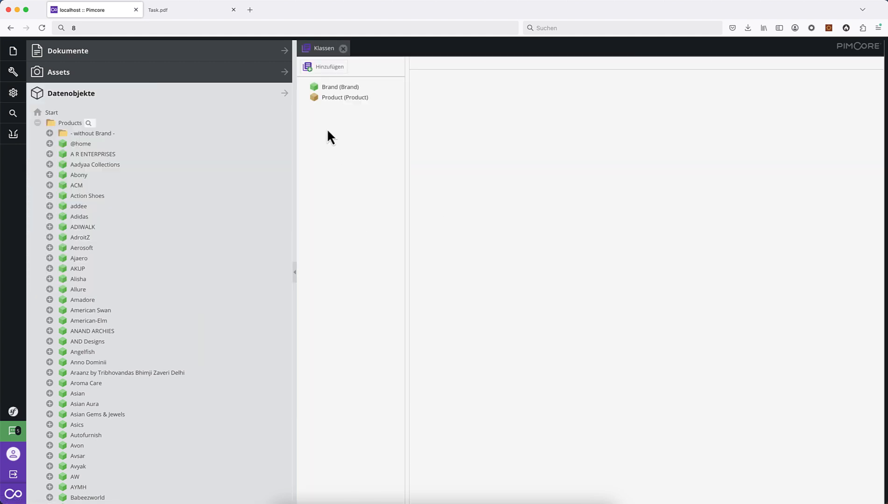
pyautogui.click(339, 88)
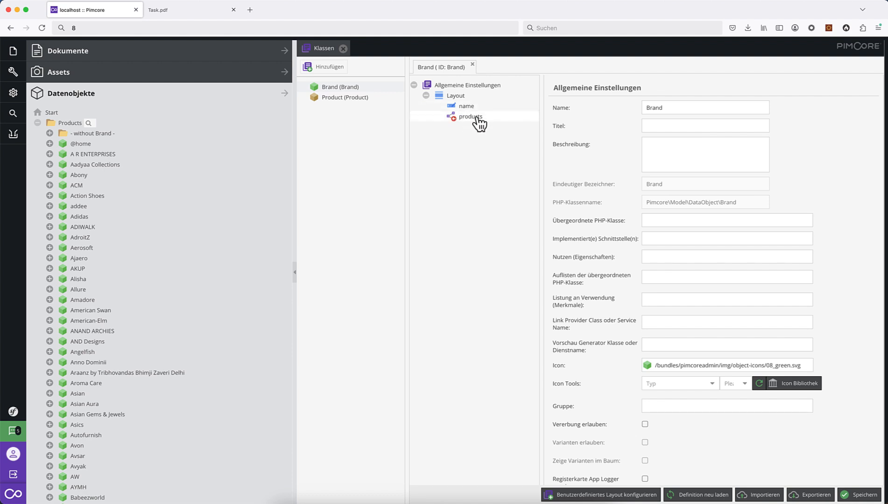
pyautogui.click(338, 98)
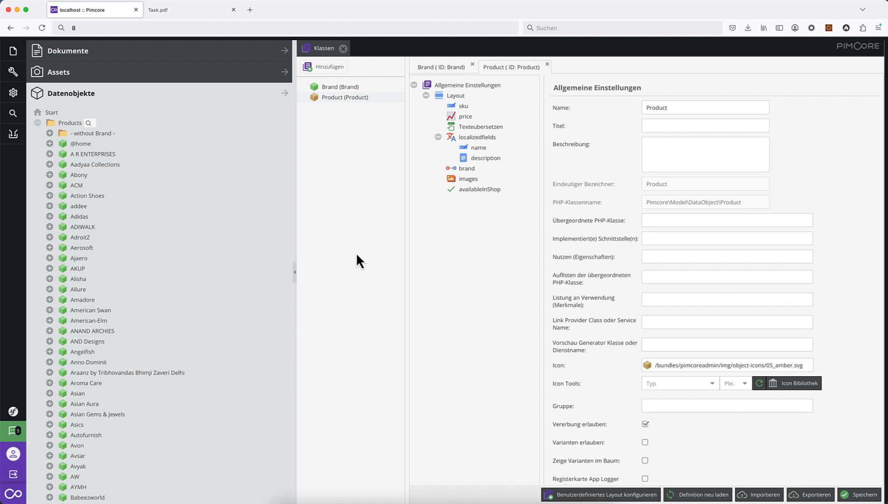
pyautogui.click(346, 49)
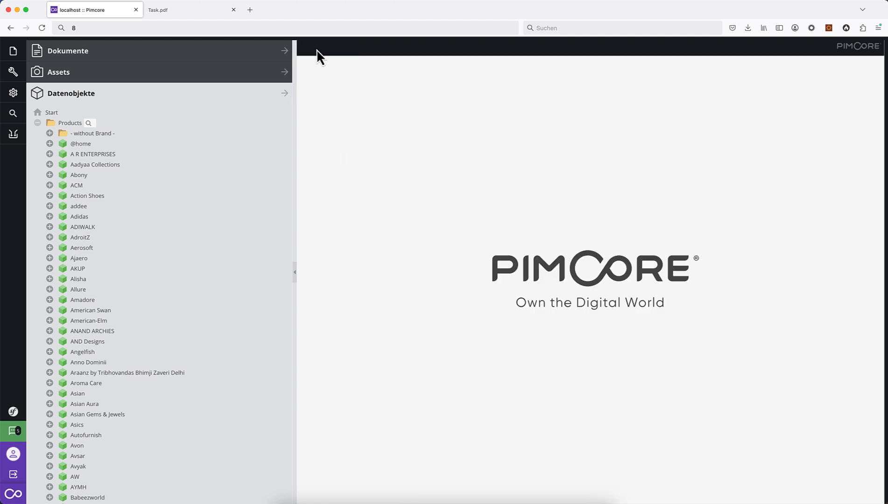
# - Open Data Director and look through the products under the A R ENTERPRISES, Abony and ACM brands
pyautogui.click(13, 136)
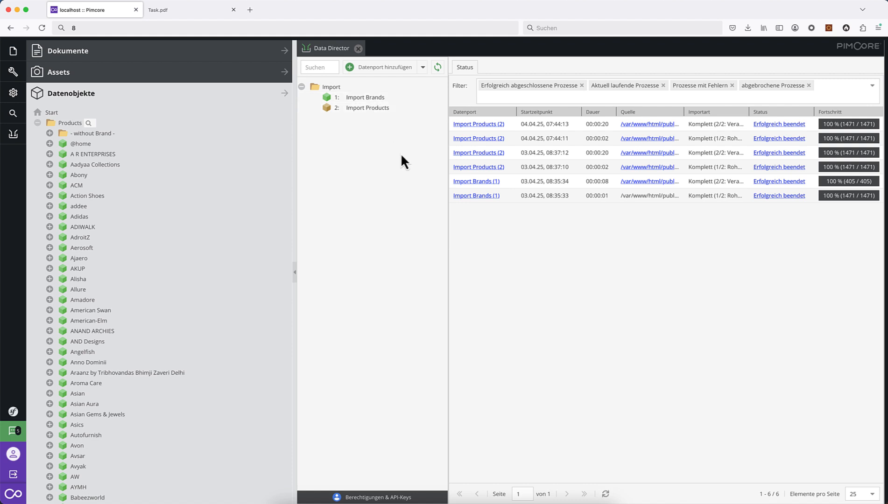
pyautogui.click(50, 155)
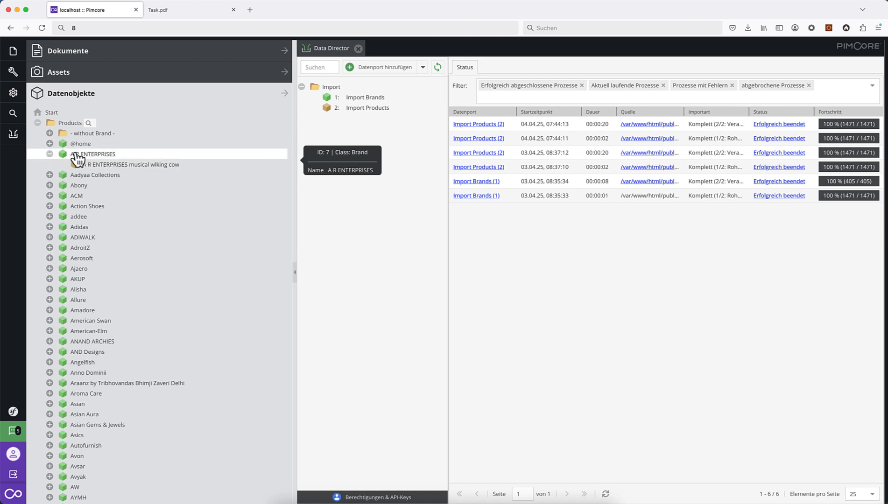
pyautogui.click(50, 185)
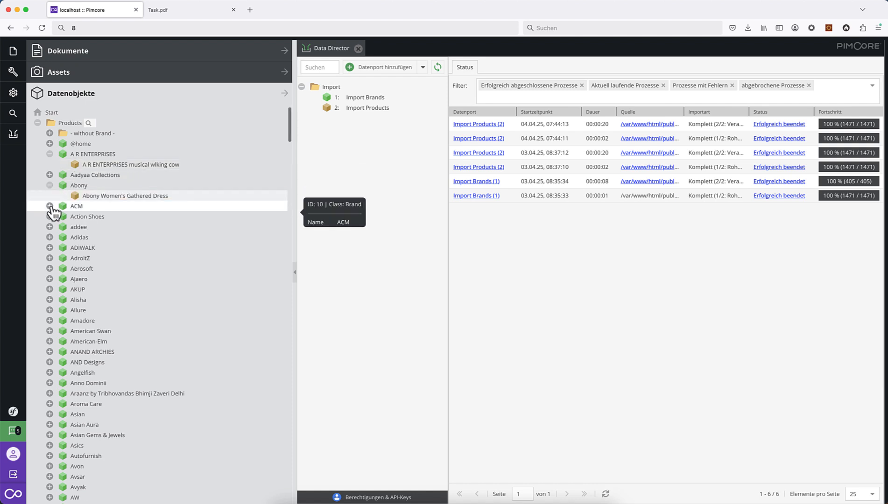
pyautogui.click(49, 206)
pyautogui.click(50, 206)
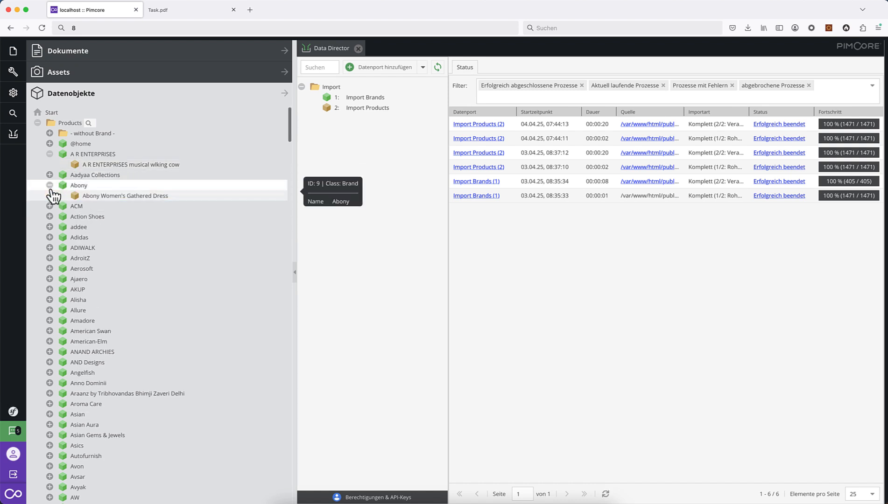
pyautogui.click(50, 186)
# - Open the products "A R ENTERPRISES musical wlking cow" and "Abony Women's Gathered Dress" and examine their names and descriptions
pyautogui.click(166, 166)
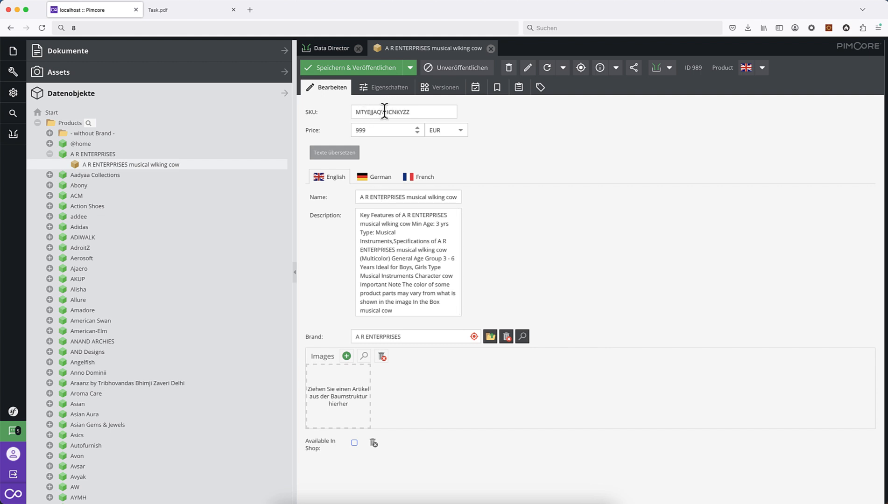
pyautogui.click(379, 196)
pyautogui.click(383, 249)
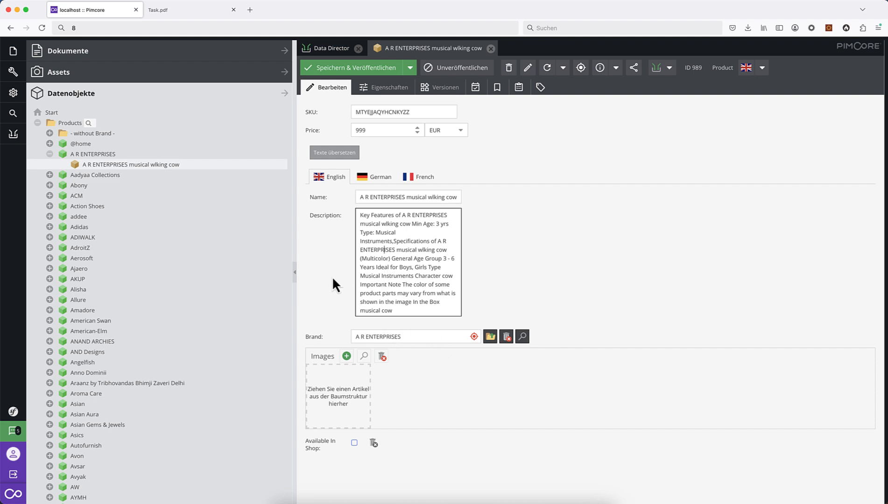
pyautogui.click(49, 185)
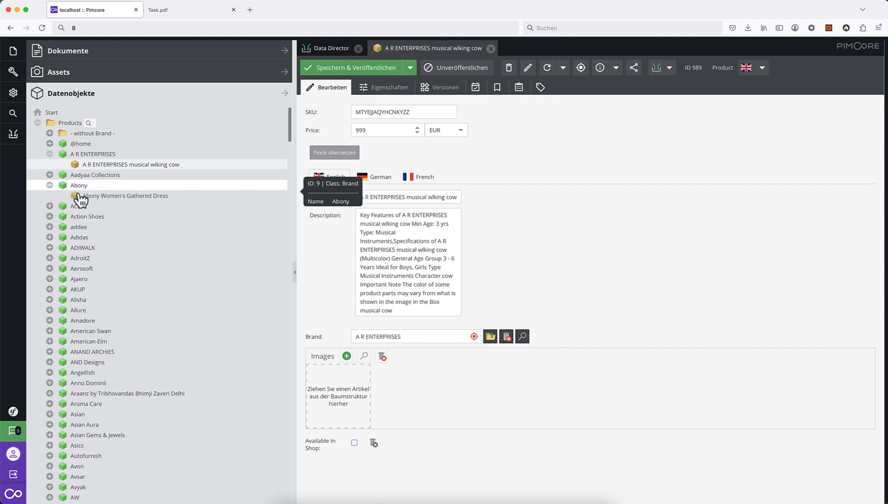
pyautogui.click(175, 196)
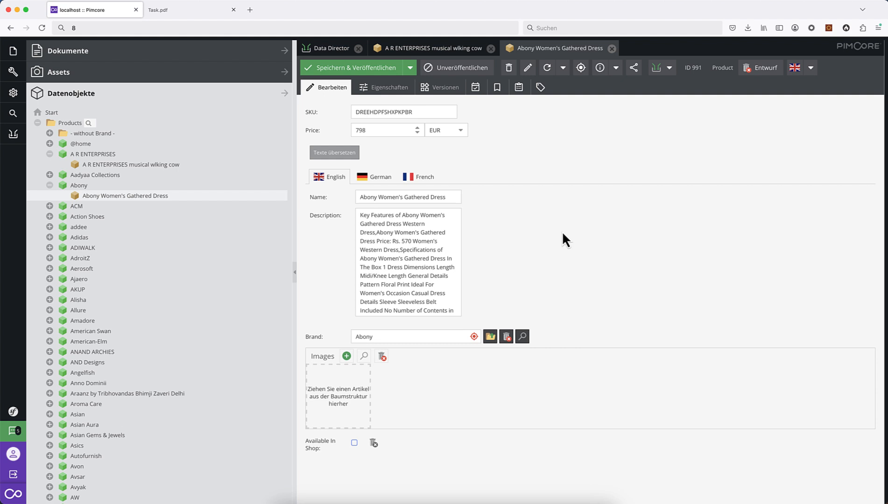
pyautogui.click(330, 49)
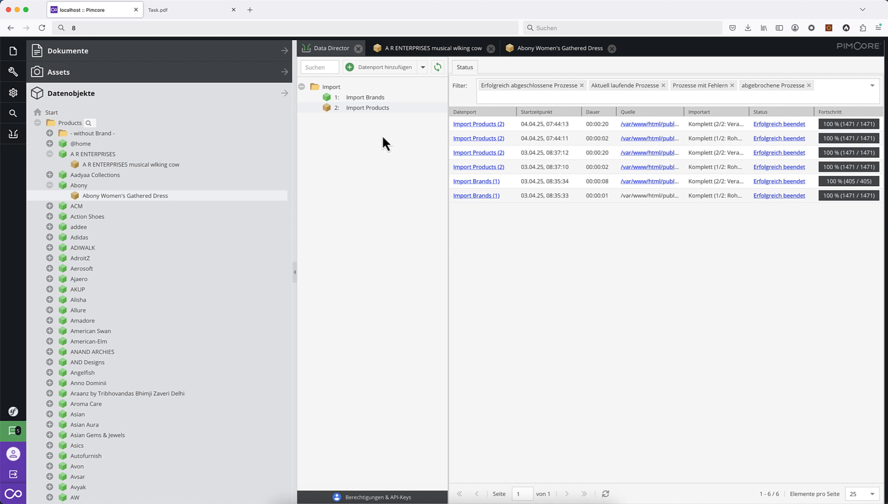
pyautogui.click(443, 49)
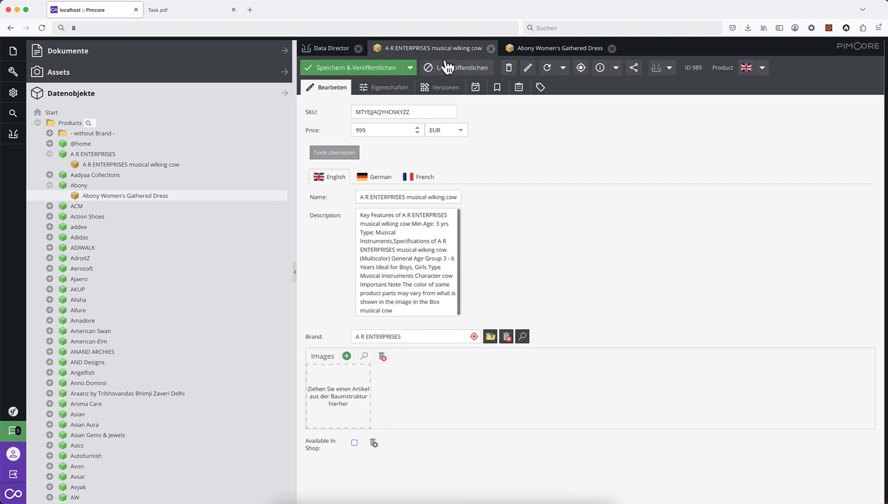
pyautogui.click(376, 198)
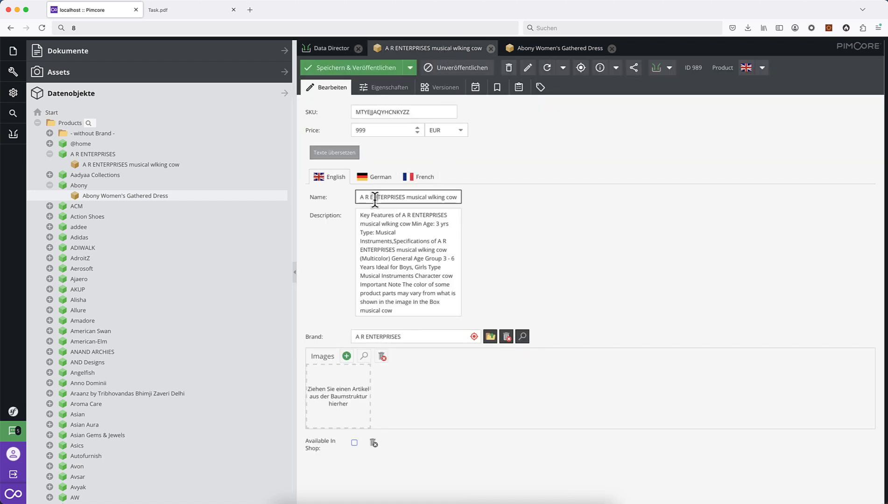
# - In the Import Products dataport, replace the English Name field's transformation code with return 'wrong value'; and save it
pyautogui.click(322, 50)
pyautogui.click(367, 108)
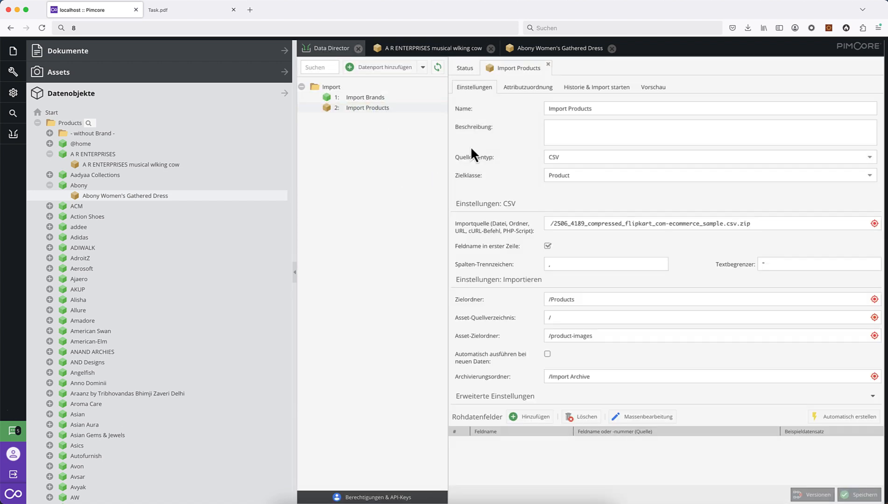
pyautogui.click(518, 87)
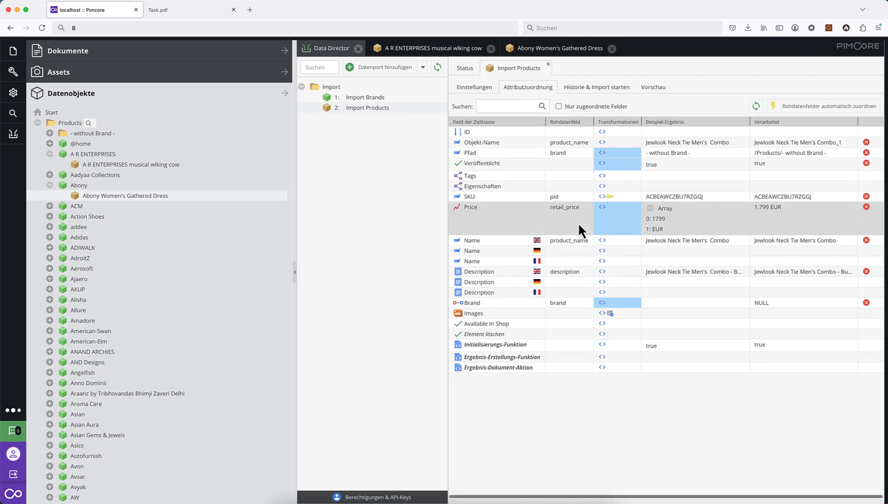
pyautogui.click(602, 241)
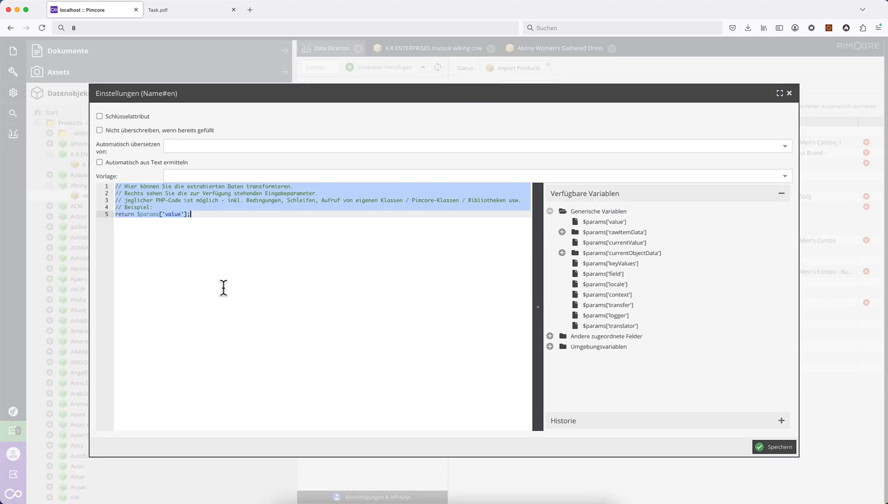
pyautogui.write("return '")
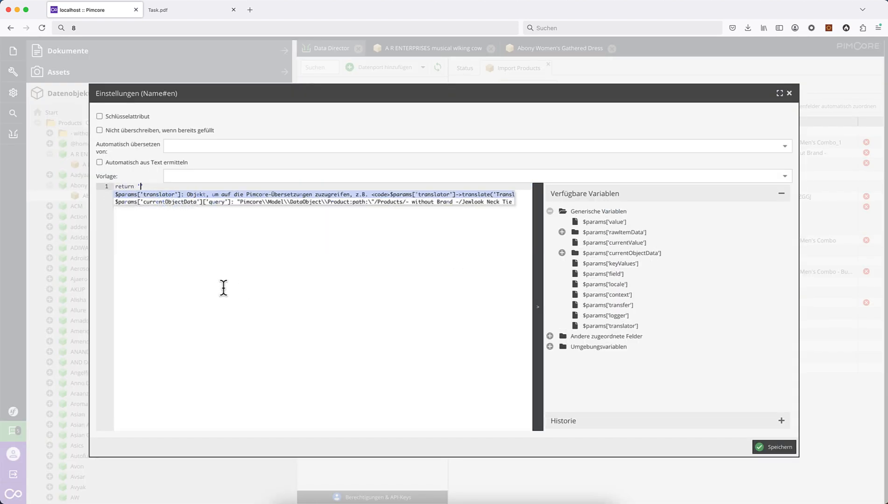
pyautogui.write("wrong value'")
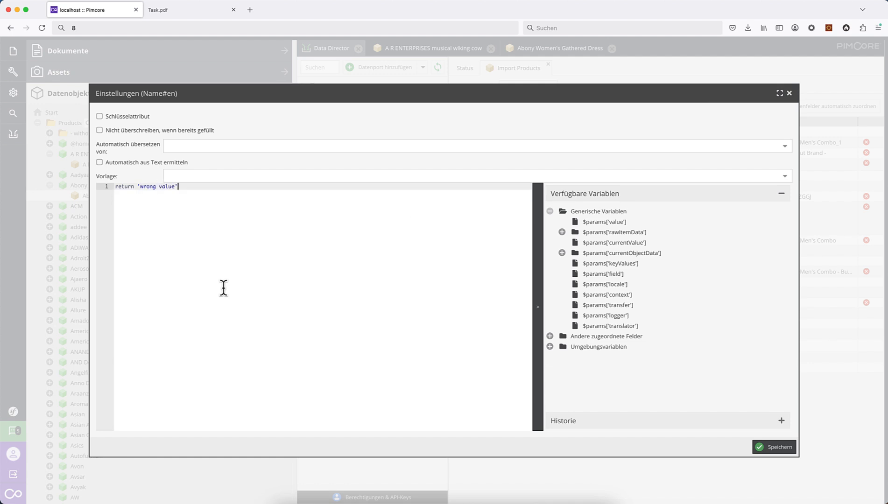
pyautogui.write(';')
pyautogui.click(779, 449)
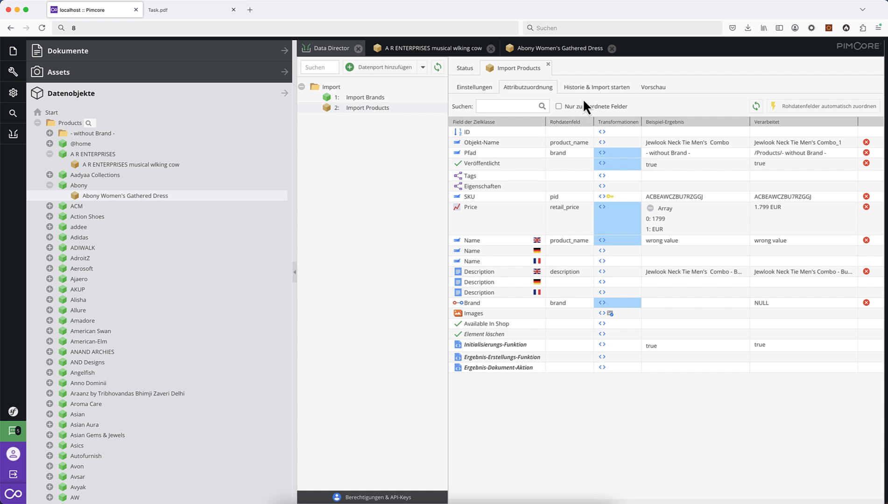
# - Run a complete import with the Import Products dataport
pyautogui.click(596, 92)
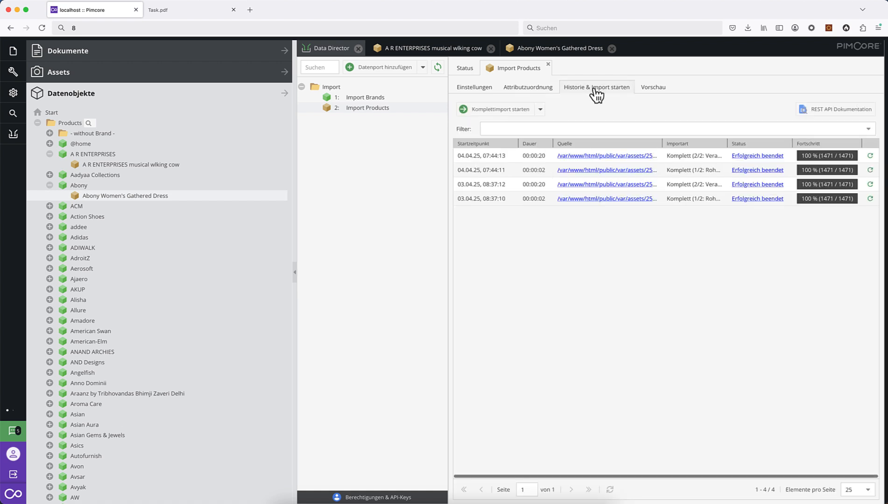
pyautogui.click(496, 114)
pyautogui.click(517, 327)
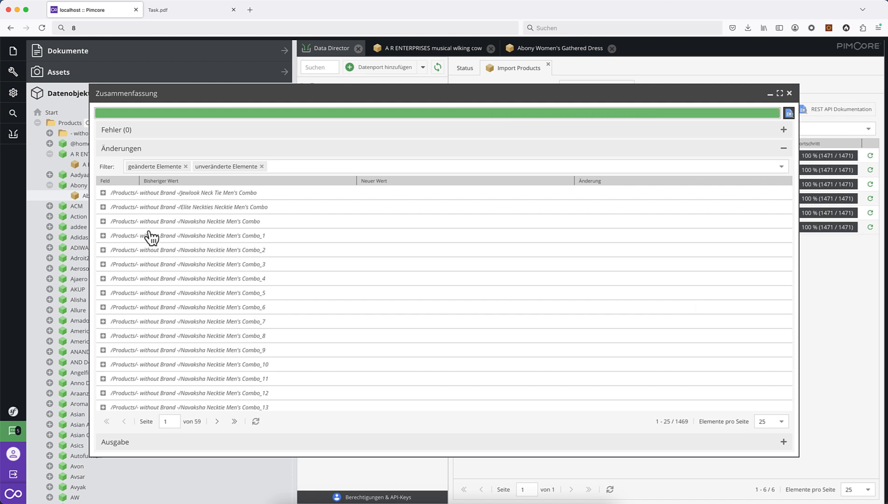
# - Examine the import summary's field changes for "Elite Neckties Necktie Men's Combo" and "Navaksha Necktie Men's Combo_1"
pyautogui.click(103, 206)
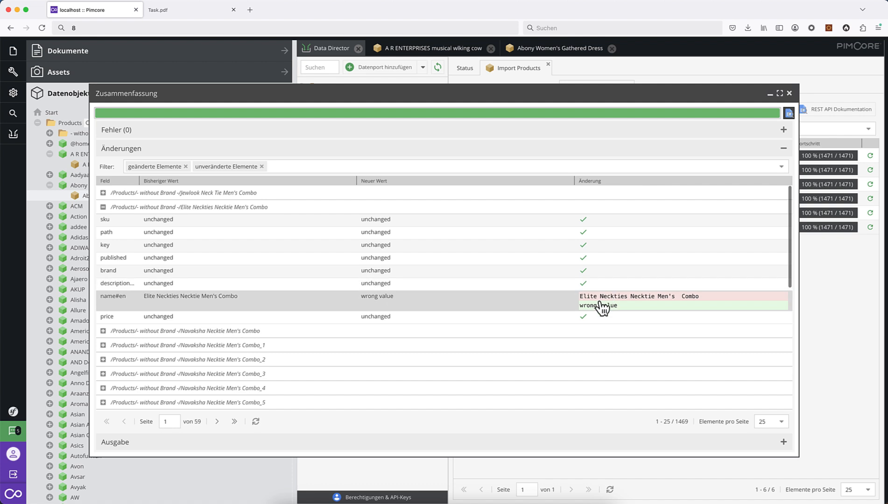
pyautogui.click(103, 346)
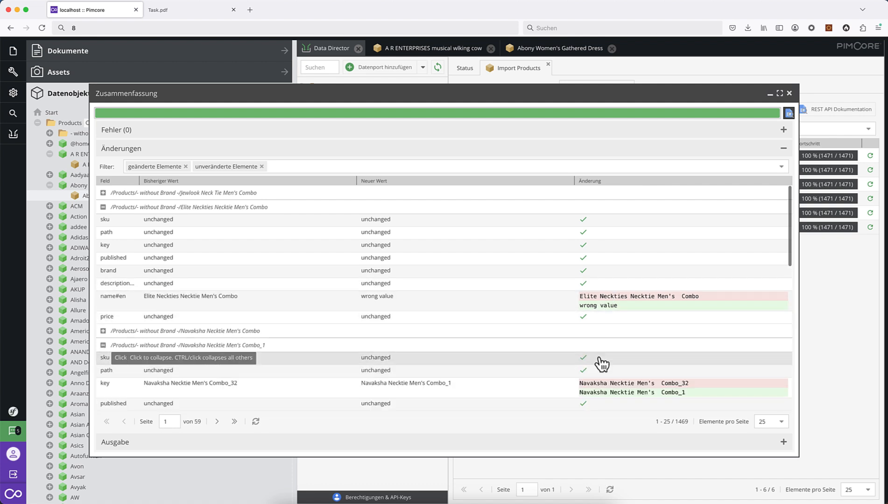
# - Close the import summary, reload the product "Abony Women's Gathered Dress" by reopening it, and examine its English name
pyautogui.scroll(-3, 576, 363)
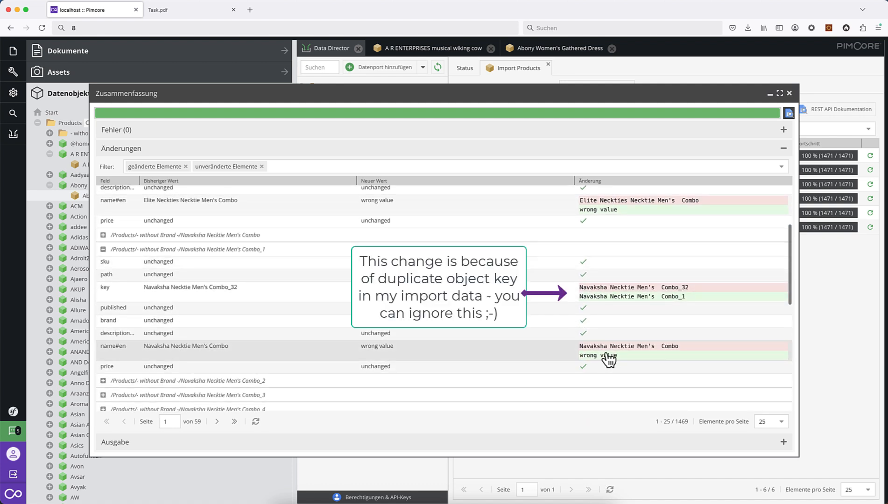
pyautogui.click(789, 95)
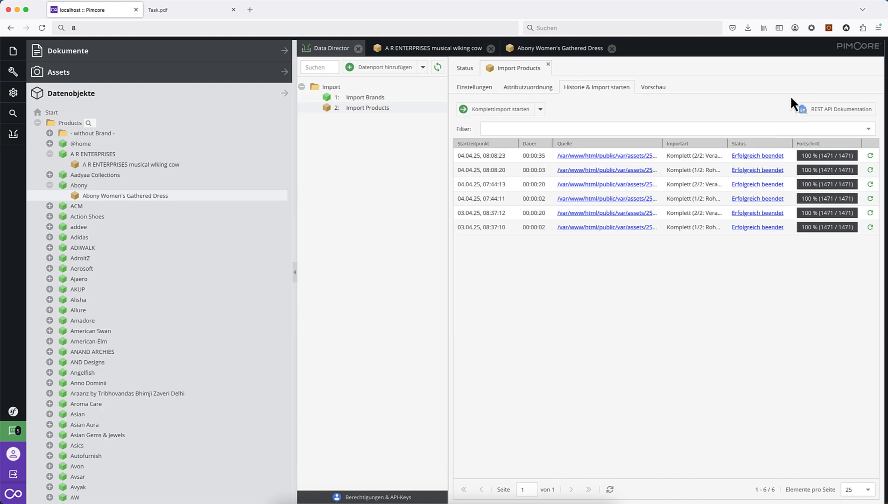
pyautogui.click(114, 196)
pyautogui.click(547, 69)
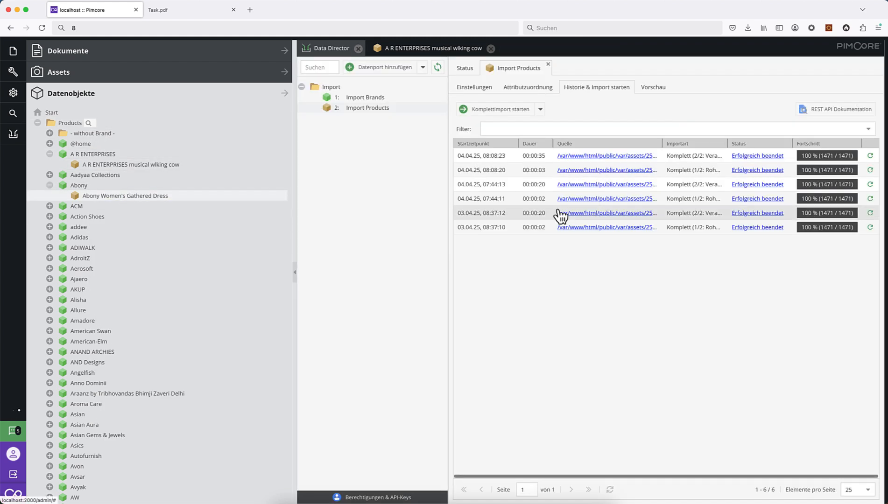
pyautogui.moveTo(400, 196); pyautogui.dragTo(339, 195)
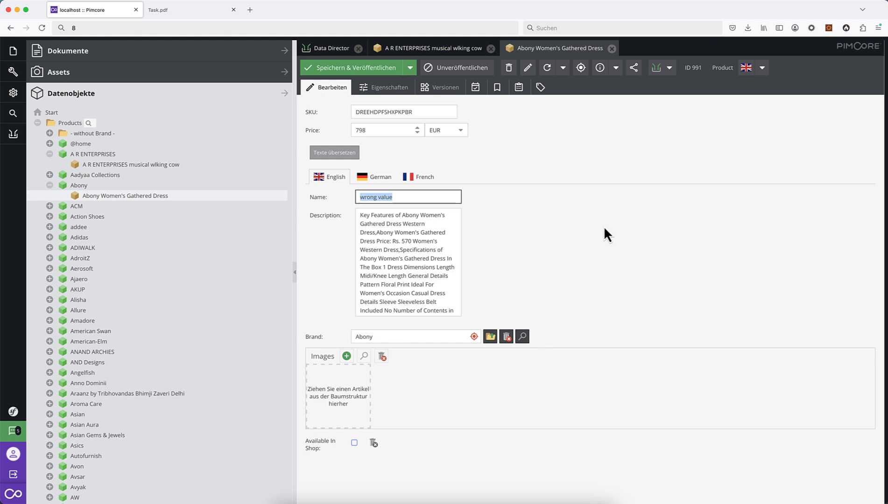
pyautogui.click(399, 196)
# - Add dress-1.jpg and dress-2.jpg from the Images asset folder to the dress's image gallery and publish the product
pyautogui.click(101, 72)
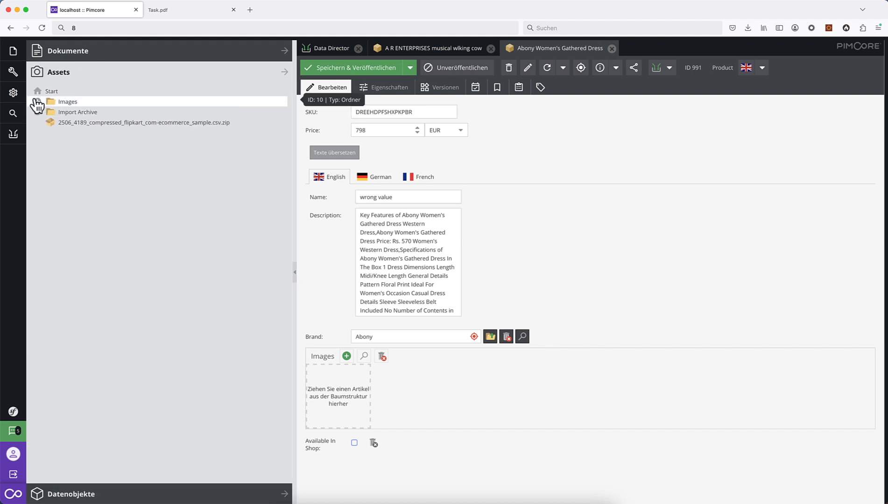
pyautogui.click(38, 102)
pyautogui.moveTo(96, 116); pyautogui.dragTo(332, 390)
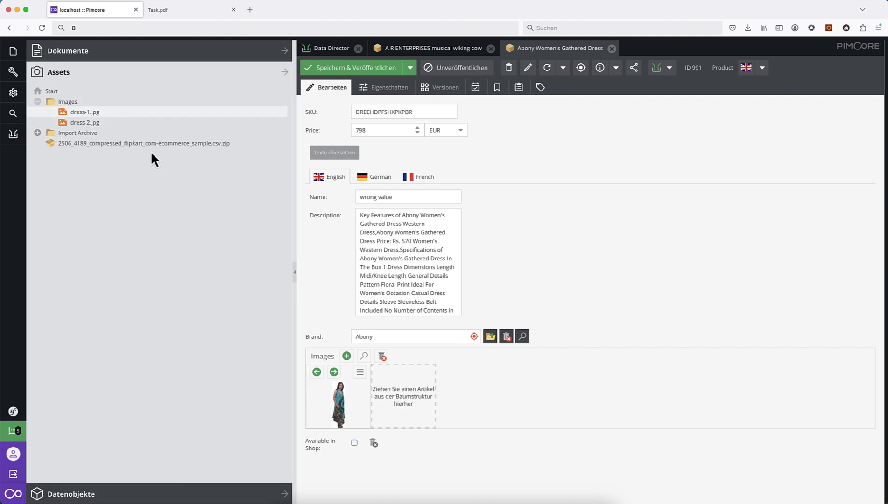
pyautogui.moveTo(175, 183); pyautogui.dragTo(390, 401)
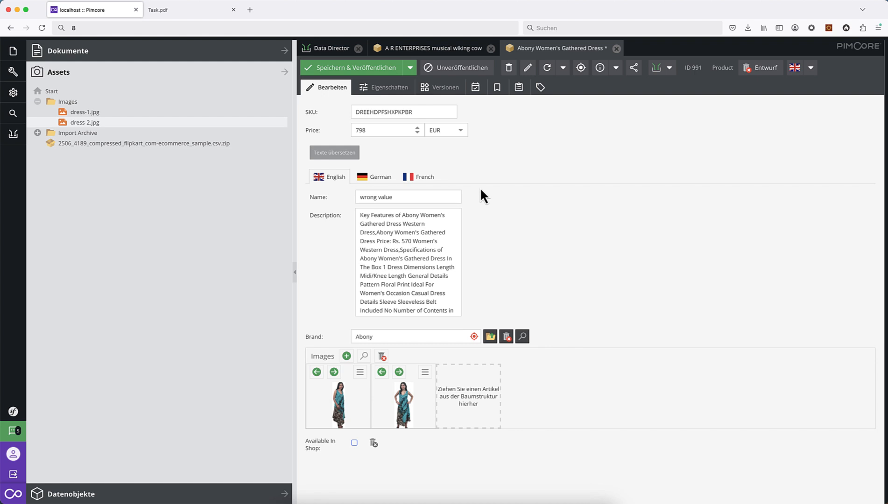
pyautogui.click(387, 67)
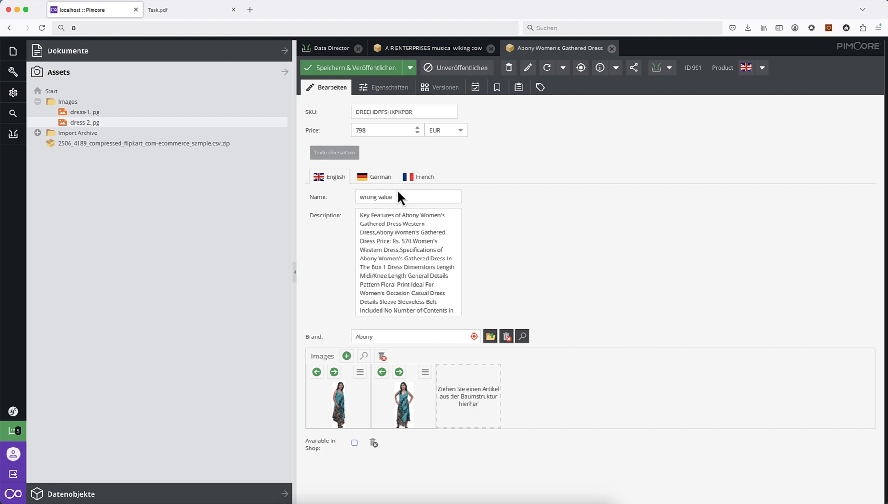
pyautogui.moveTo(398, 197); pyautogui.dragTo(354, 197)
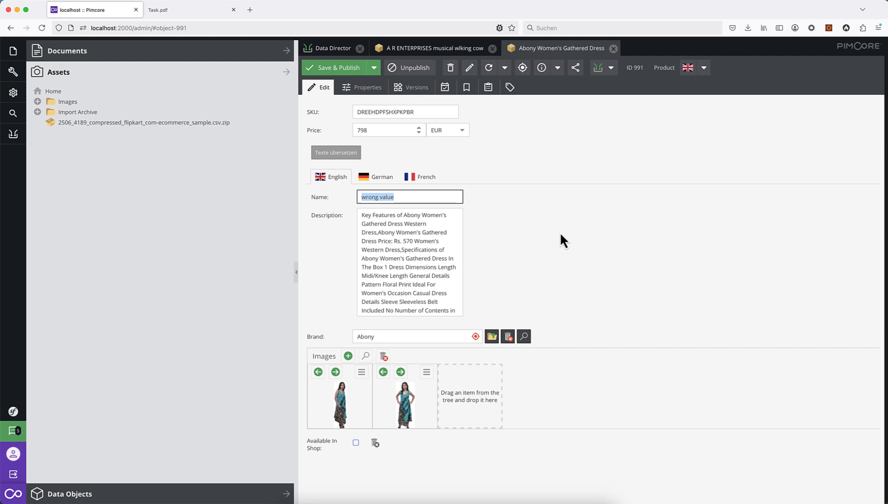
pyautogui.click(413, 88)
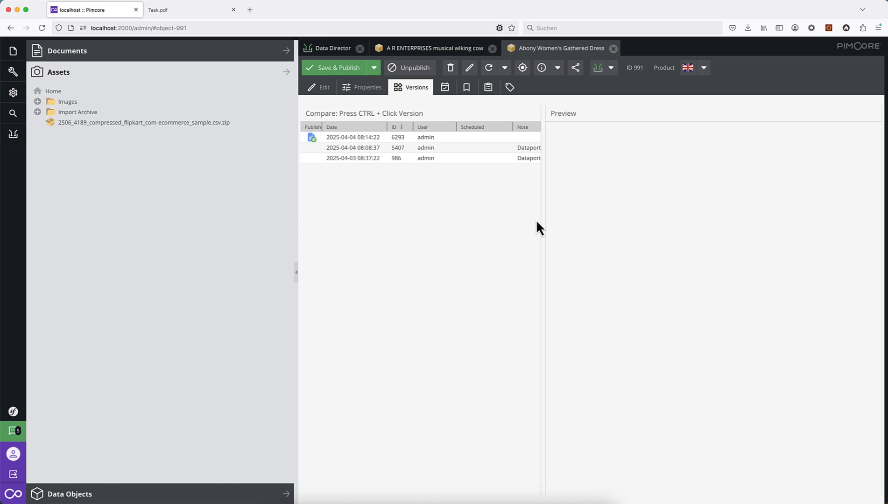
pyautogui.moveTo(542, 216); pyautogui.dragTo(573, 217)
pyautogui.click(366, 138)
pyautogui.keyDown('ctrl'); pyautogui.click(366, 148); pyautogui.keyUp('ctrl')
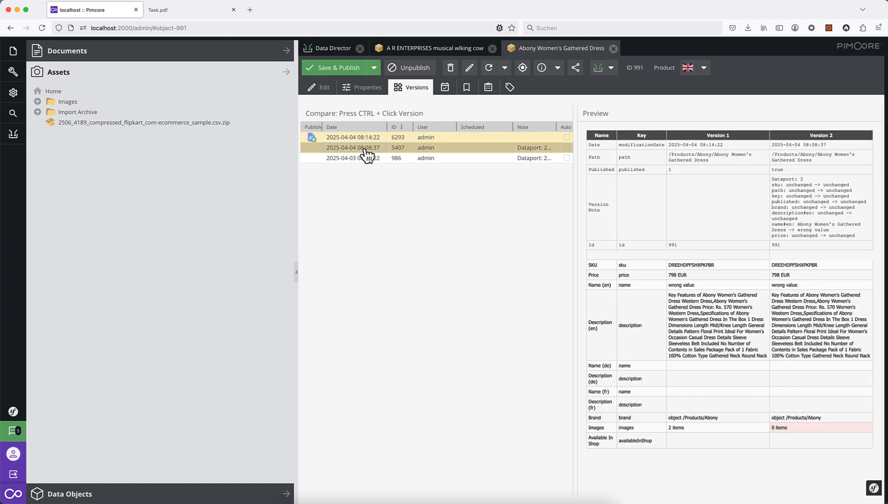
pyautogui.moveTo(602, 285); pyautogui.dragTo(678, 285)
pyautogui.moveTo(735, 286); pyautogui.dragTo(797, 284)
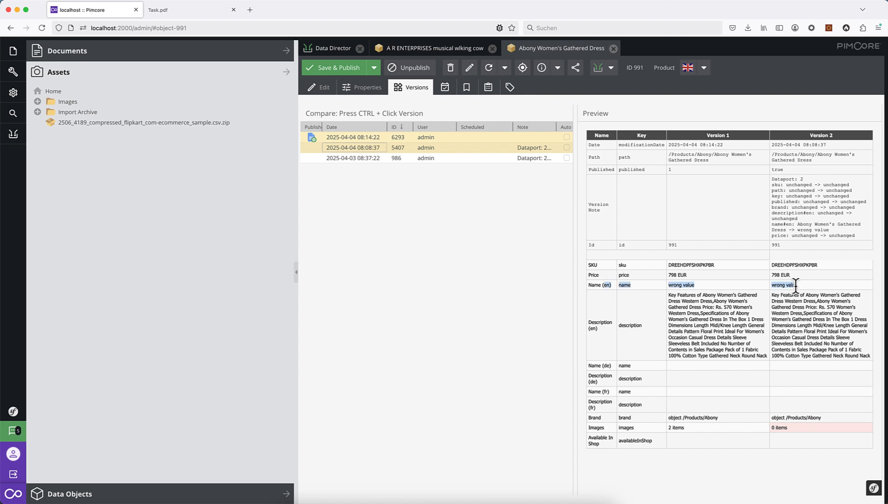
pyautogui.click(359, 148)
pyautogui.keyDown('ctrl'); pyautogui.click(360, 159); pyautogui.keyUp('ctrl')
pyautogui.scroll(-8, 736, 340)
pyautogui.scroll(1, 736, 339)
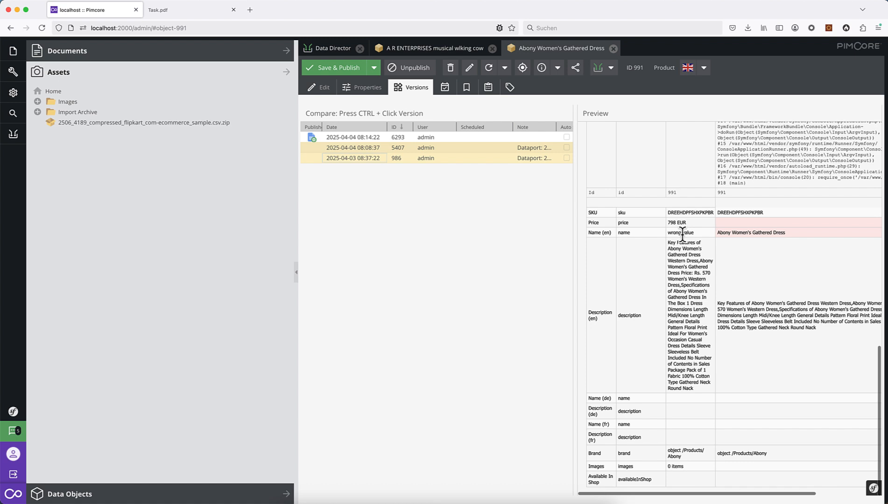
pyautogui.moveTo(555, 123); pyautogui.dragTo(567, 123)
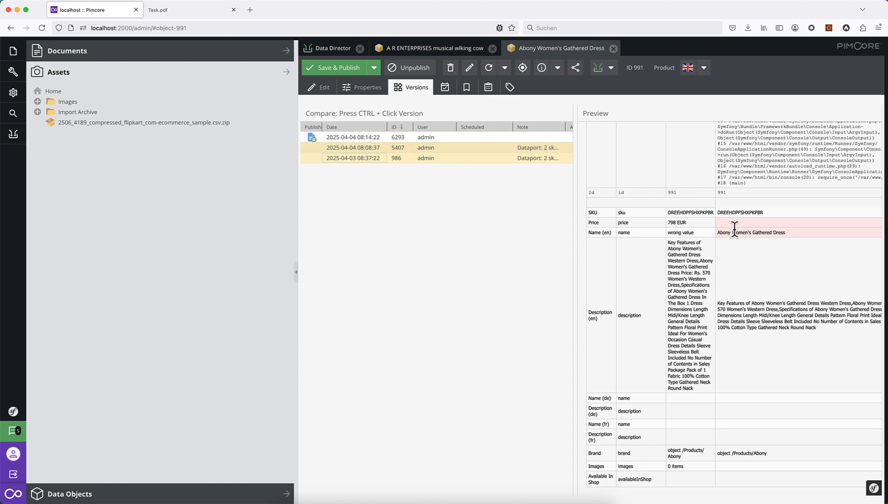
pyautogui.moveTo(715, 231); pyautogui.dragTo(793, 240)
pyautogui.click(346, 137)
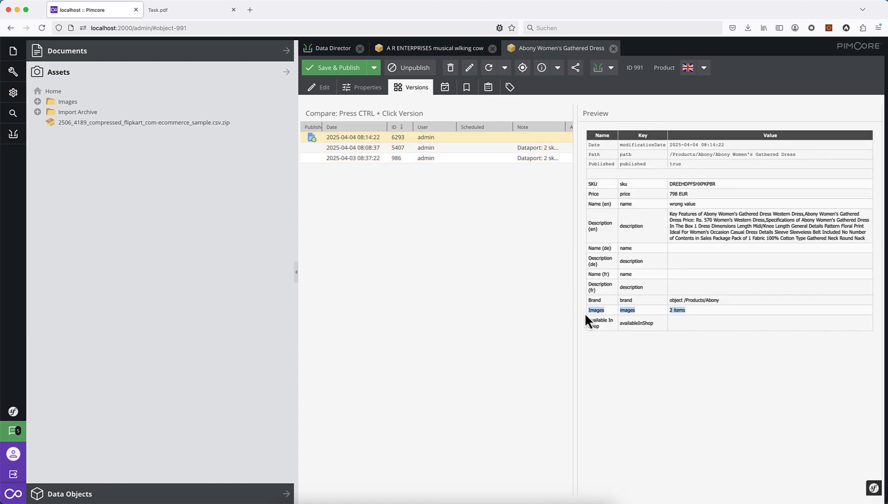
pyautogui.rightClick(358, 161)
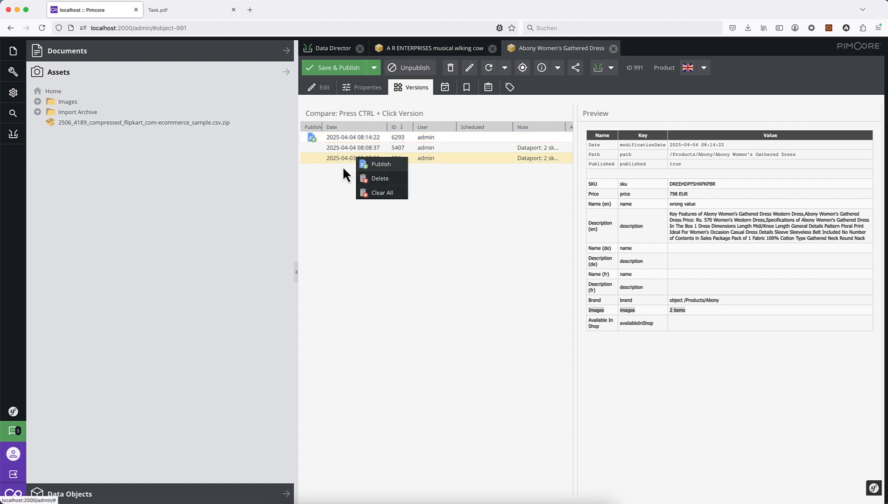
pyautogui.click(344, 161)
pyautogui.scroll(-5, 643, 253)
pyautogui.scroll(-5, 642, 253)
pyautogui.moveTo(597, 392); pyautogui.dragTo(710, 392)
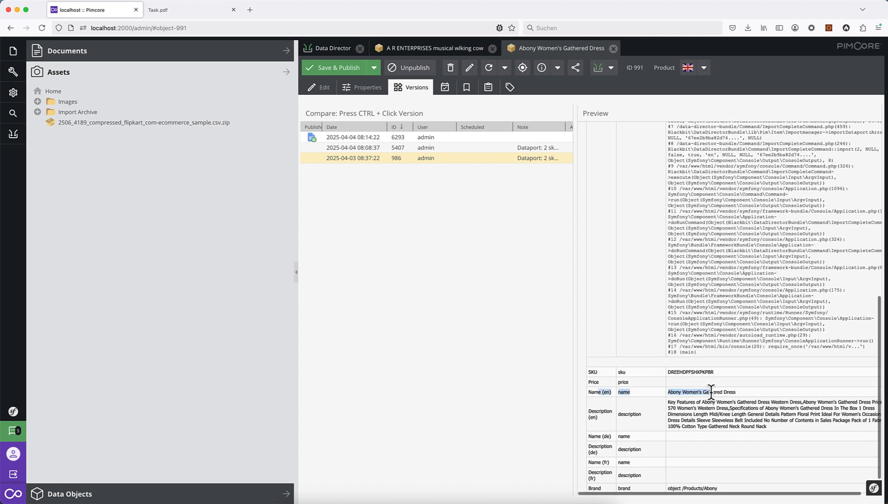
pyautogui.rightClick(356, 161)
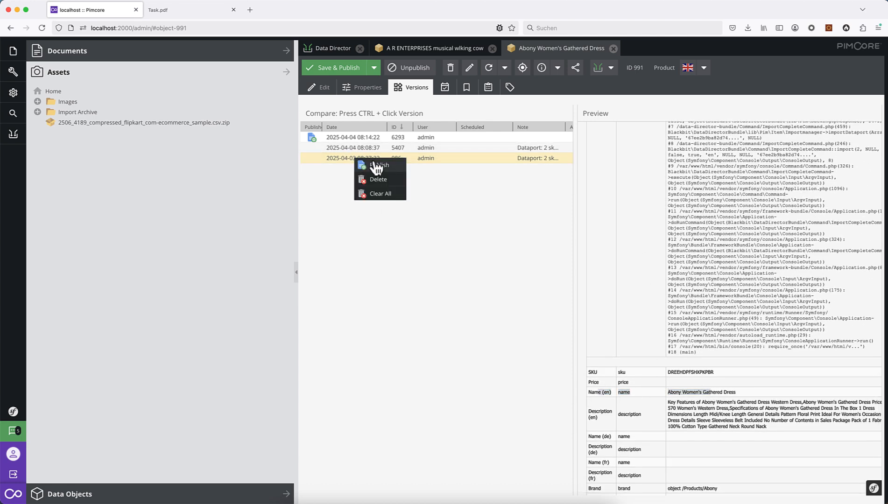
pyautogui.click(374, 165)
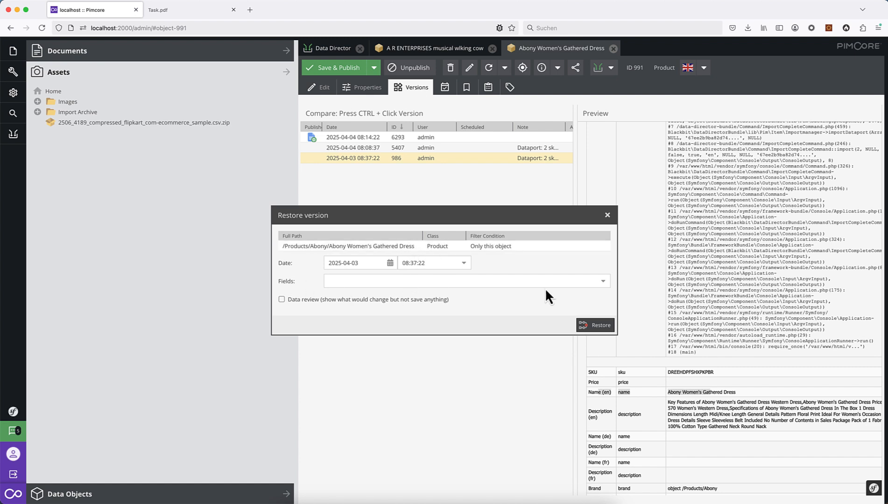
pyautogui.click(603, 281)
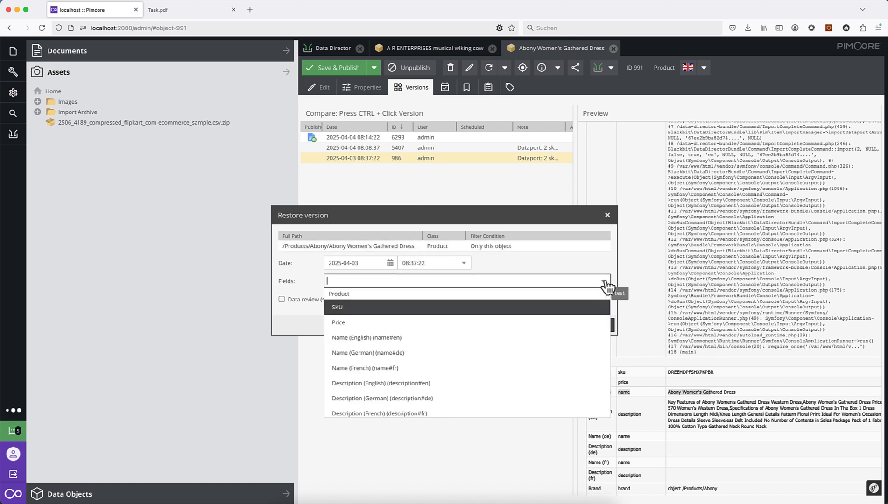
pyautogui.click(405, 338)
pyautogui.click(304, 325)
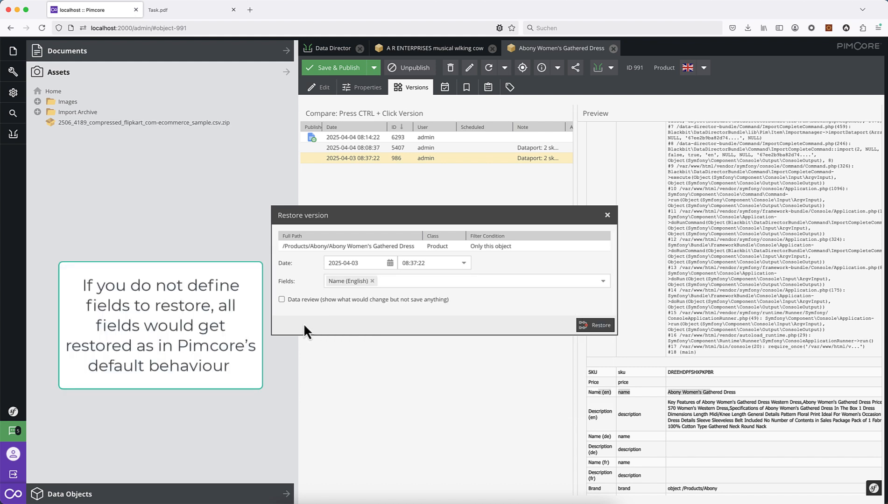
pyautogui.click(293, 299)
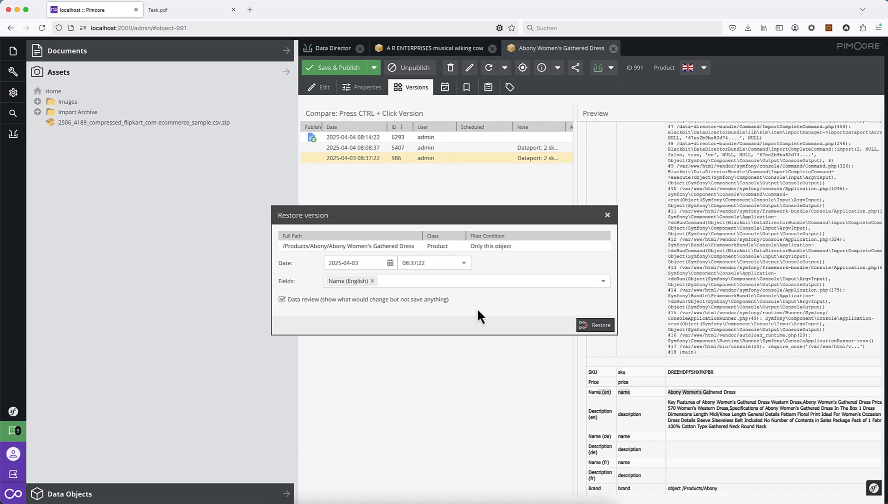
pyautogui.click(595, 327)
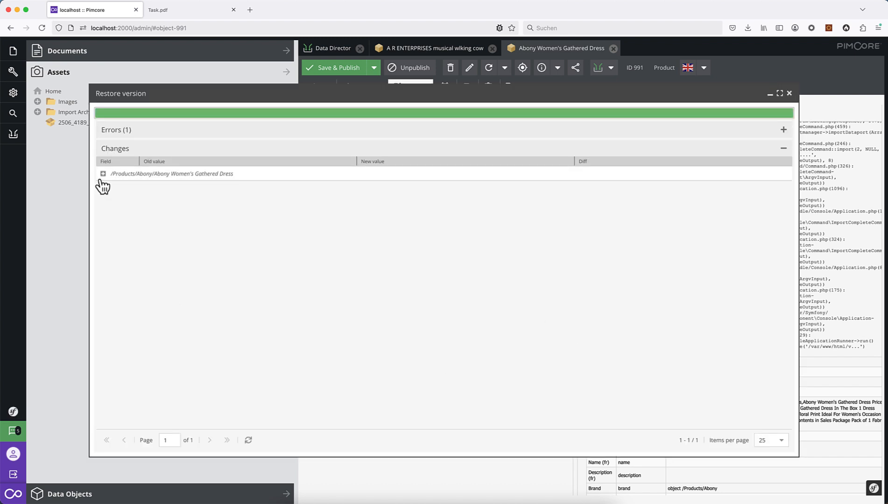
pyautogui.click(102, 173)
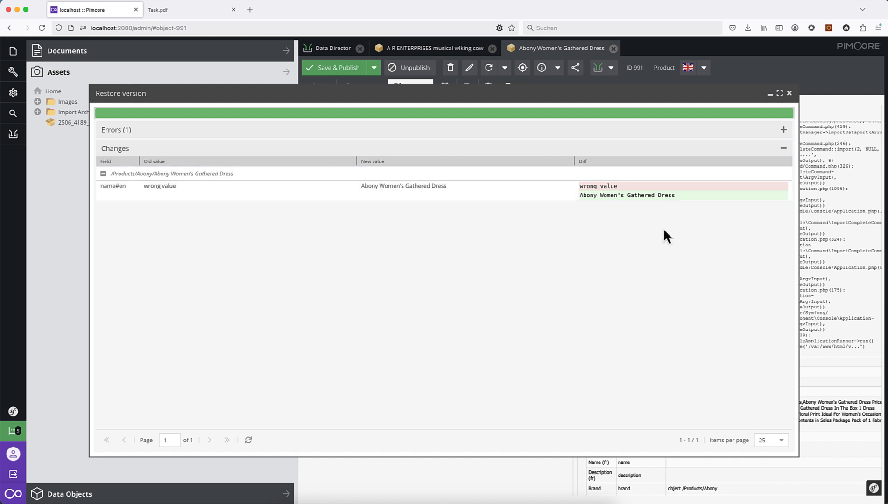
pyautogui.click(789, 93)
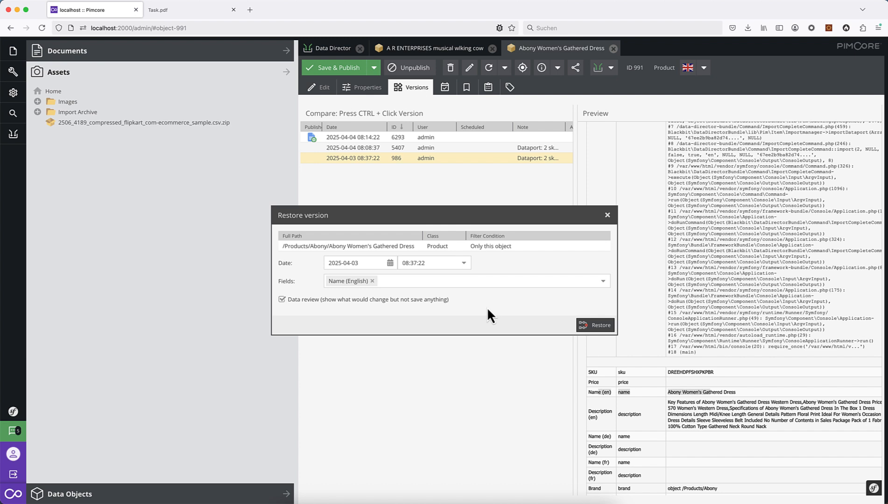
# - Turn off data review, restore the dress's Name (English) field, and check the resulting change
pyautogui.click(304, 299)
pyautogui.click(598, 325)
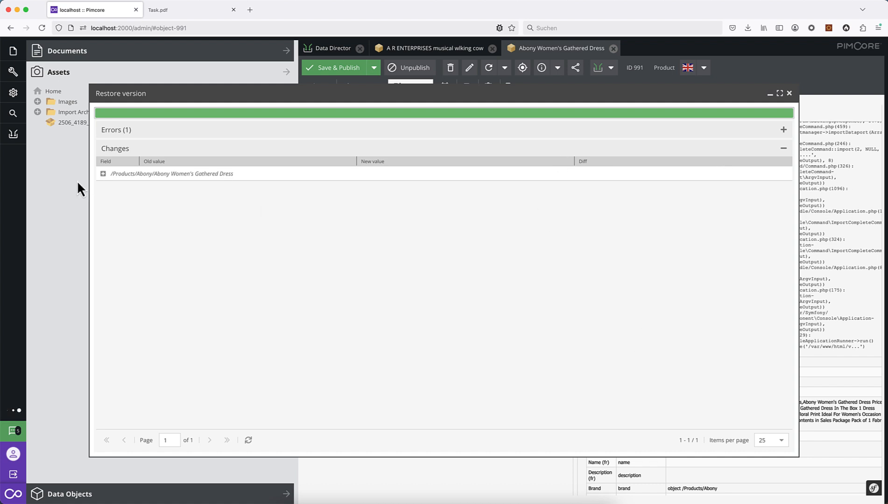
pyautogui.click(103, 173)
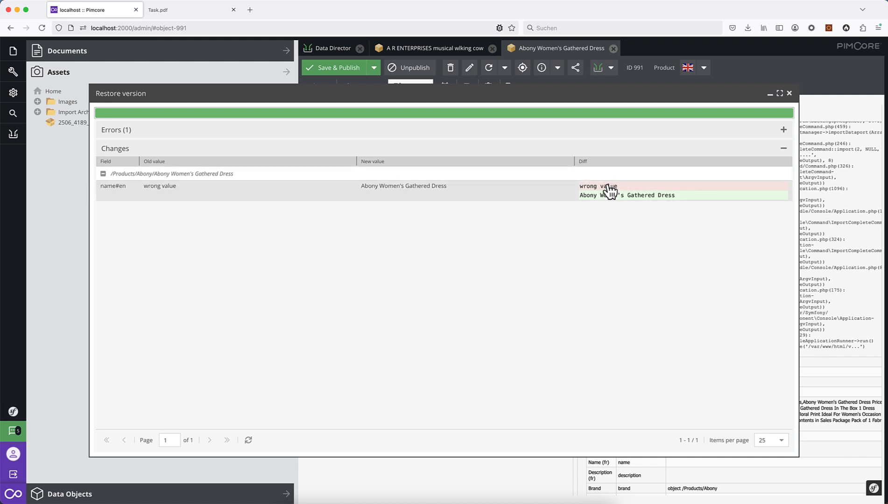
pyautogui.click(788, 93)
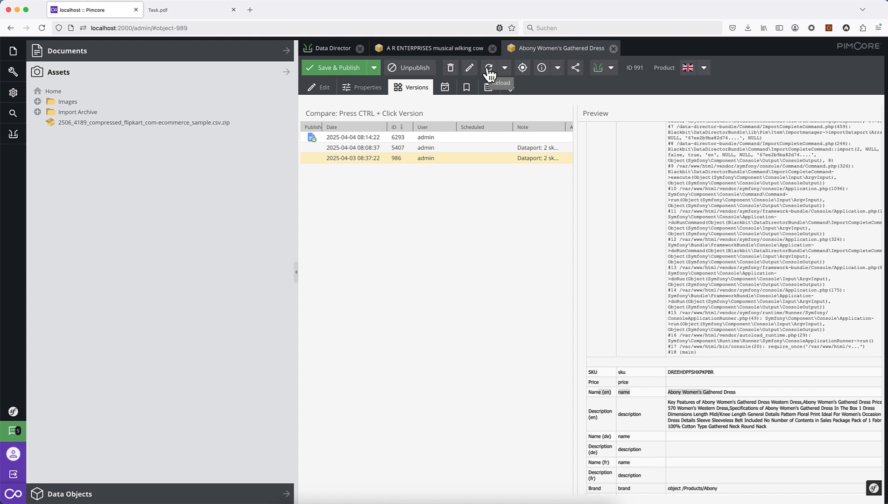
pyautogui.click(488, 69)
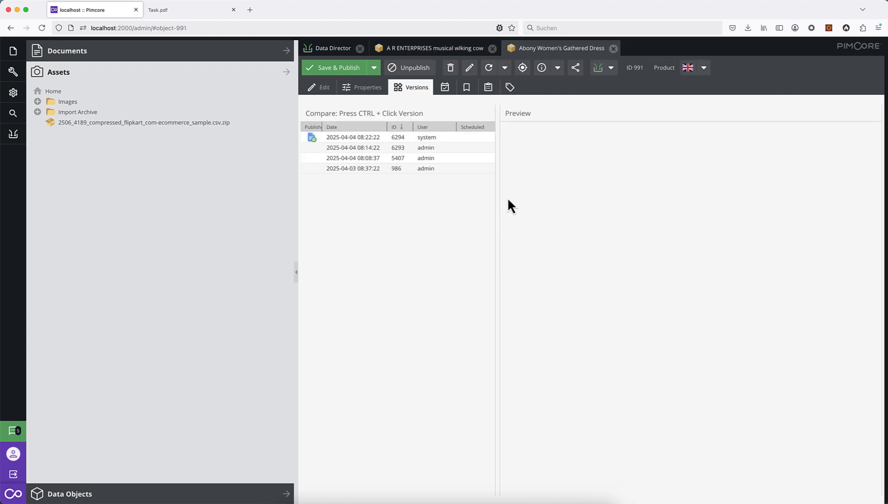
pyautogui.moveTo(495, 202); pyautogui.dragTo(602, 205)
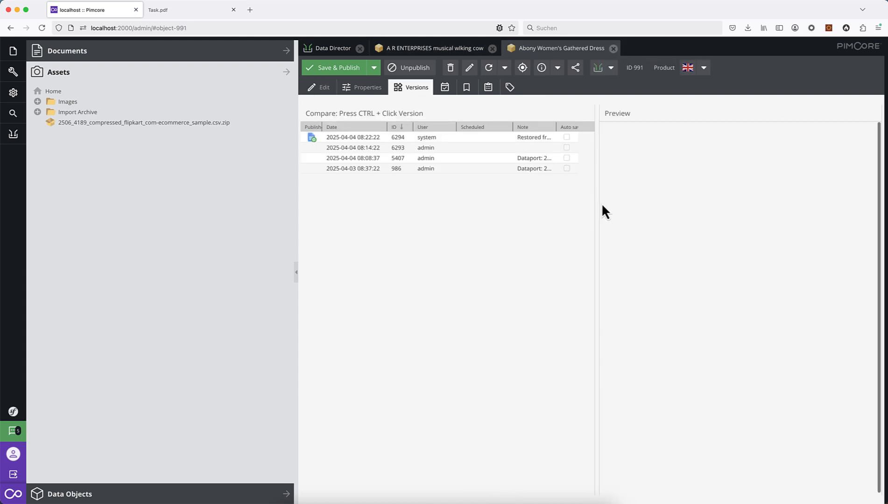
pyautogui.click(555, 127)
pyautogui.click(677, 172)
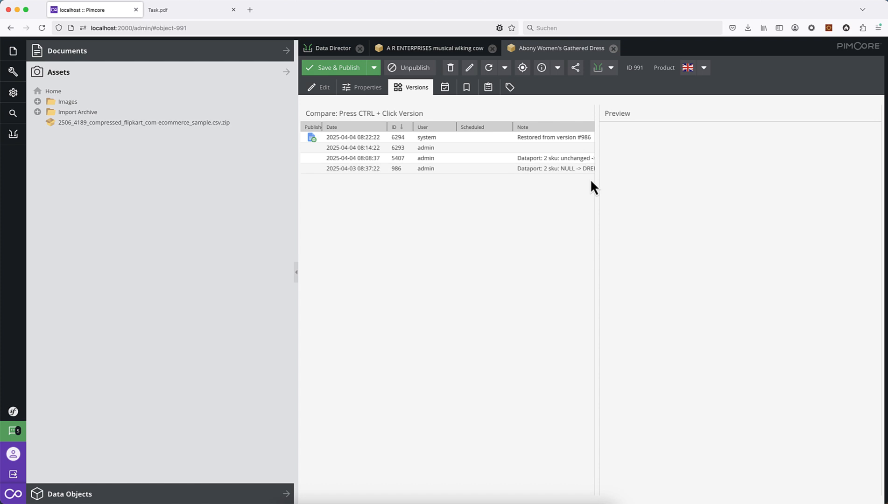
pyautogui.moveTo(596, 188); pyautogui.dragTo(622, 187)
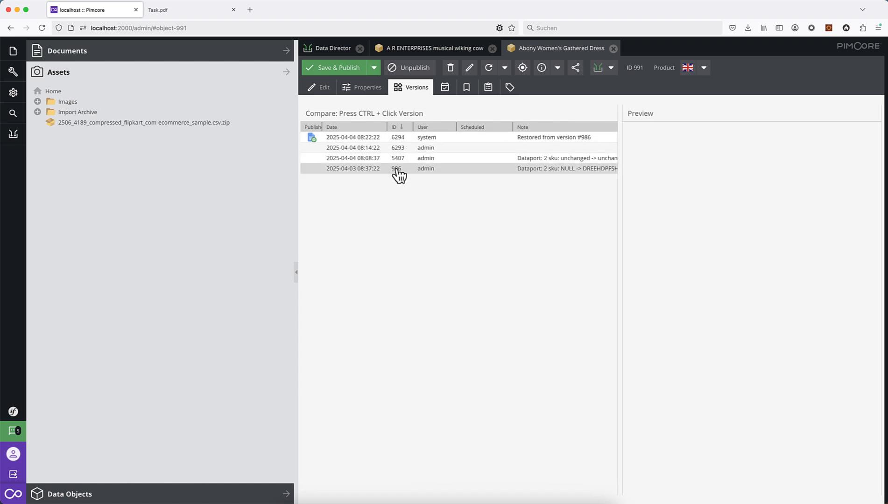
pyautogui.click(399, 137)
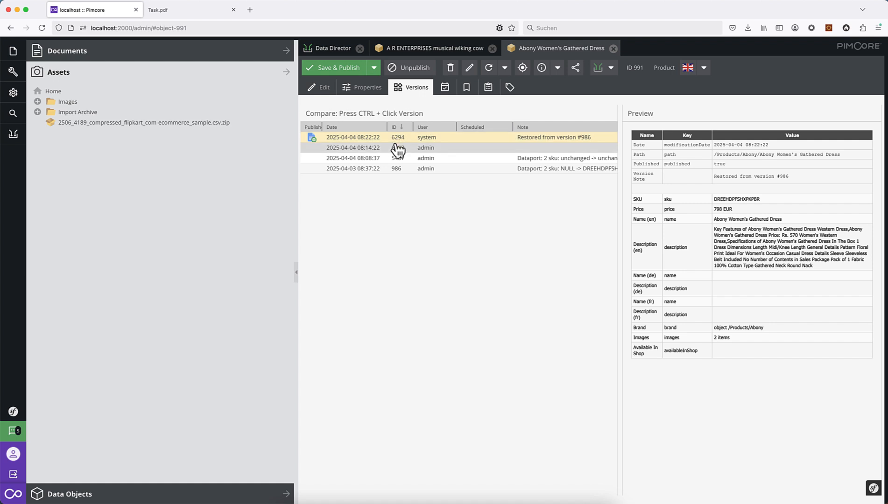
pyautogui.keyDown('ctrl'); pyautogui.click(387, 149); pyautogui.keyUp('ctrl')
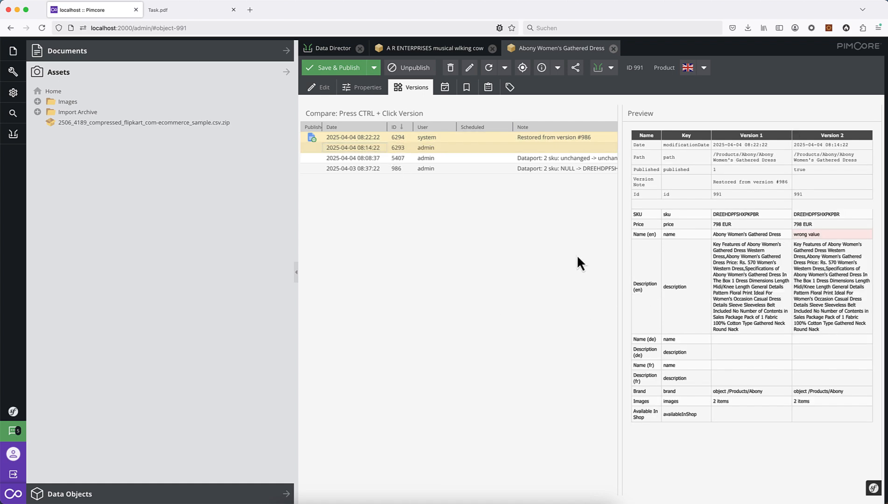
pyautogui.moveTo(715, 233); pyautogui.dragTo(782, 236)
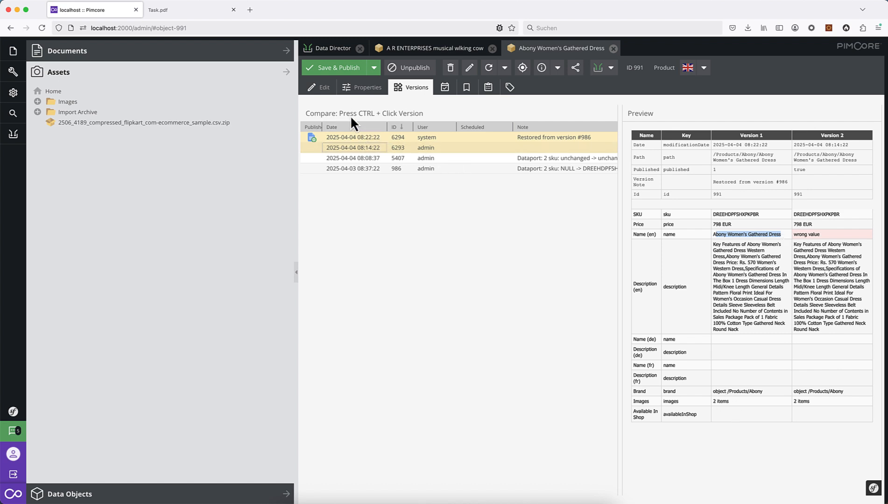
# - Reload the Abony Women's Gathered Dress, check its English name, and review its version list
pyautogui.click(319, 87)
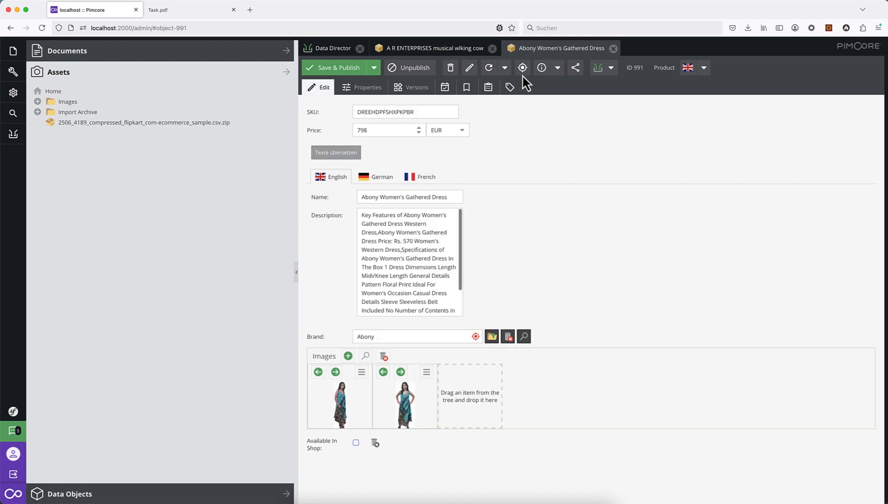
pyautogui.click(489, 68)
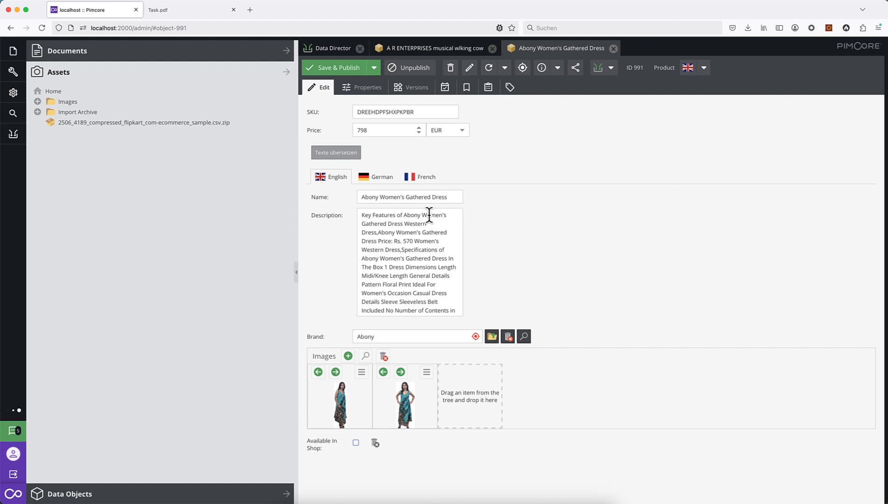
pyautogui.moveTo(456, 198); pyautogui.dragTo(343, 204)
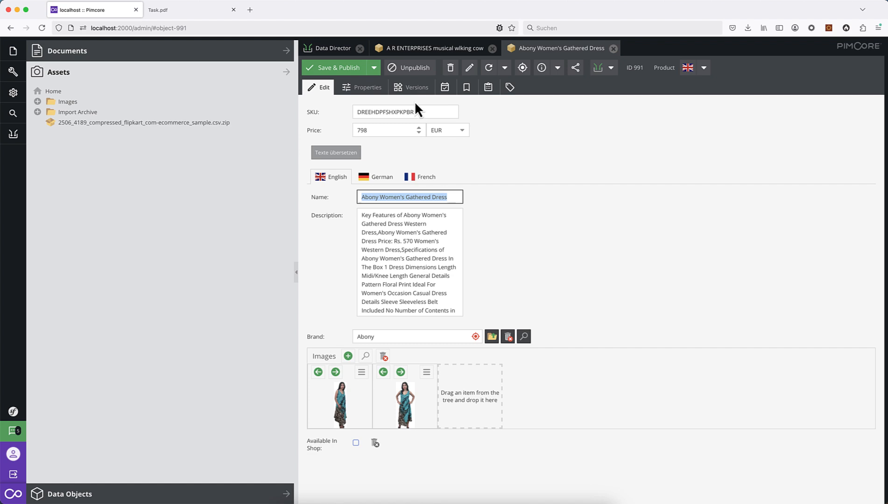
pyautogui.click(416, 87)
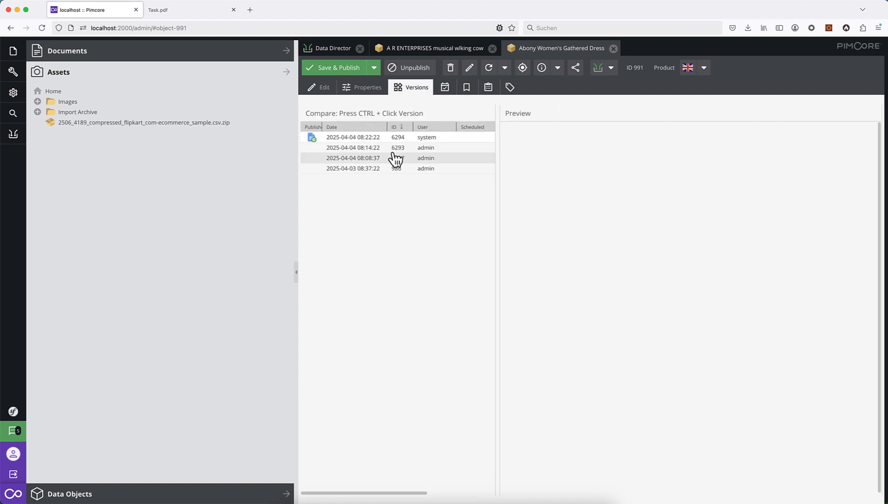
pyautogui.click(403, 161)
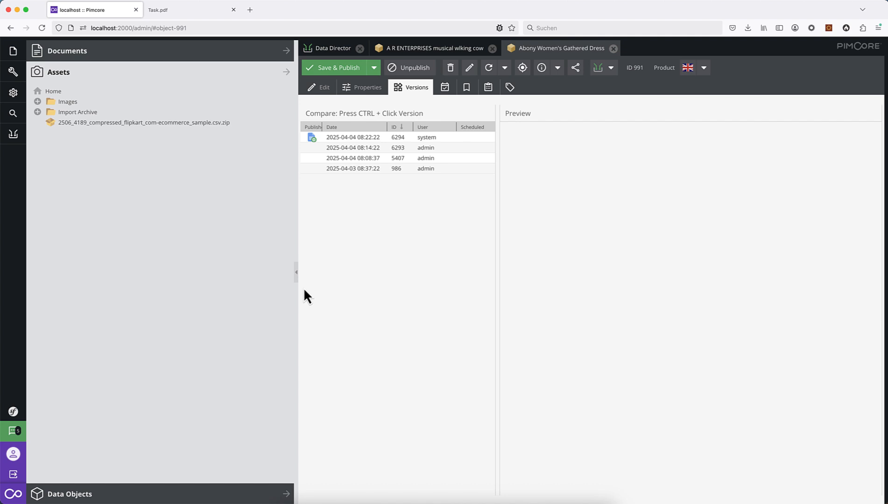
# - Open version restoring for the Products folder and apply it to children and descendants of this object
pyautogui.click(130, 495)
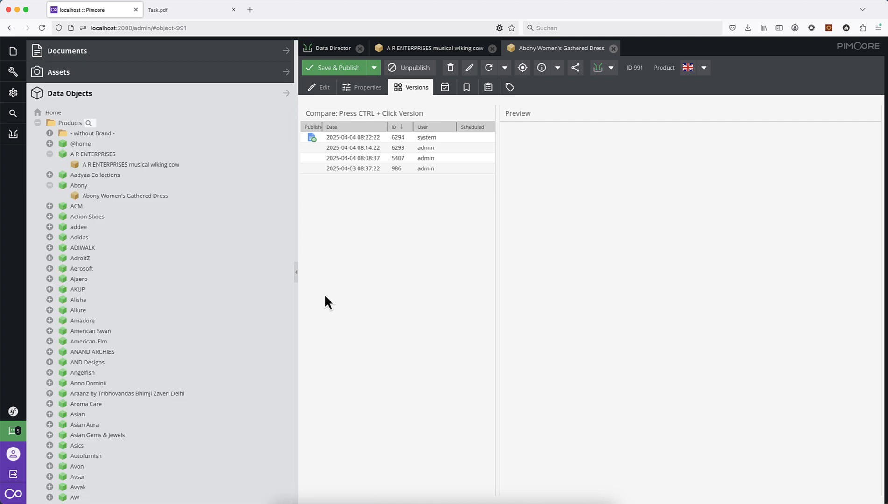
pyautogui.rightClick(71, 125)
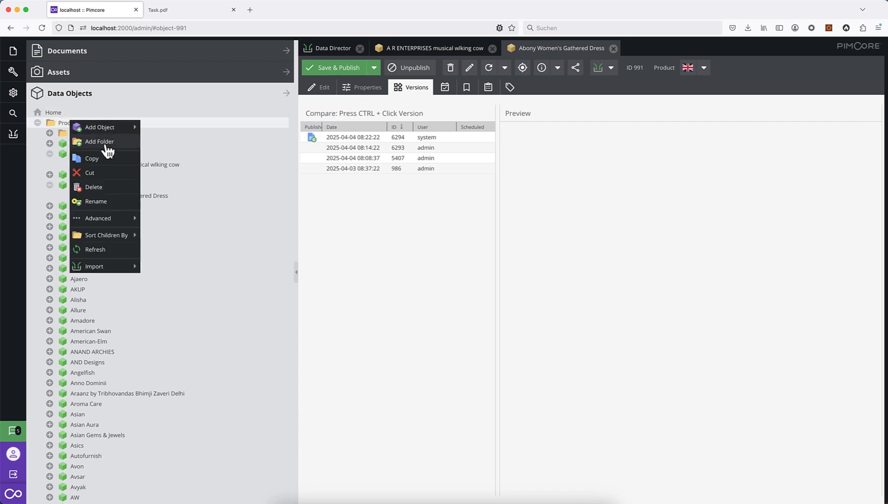
pyautogui.moveTo(123, 219)
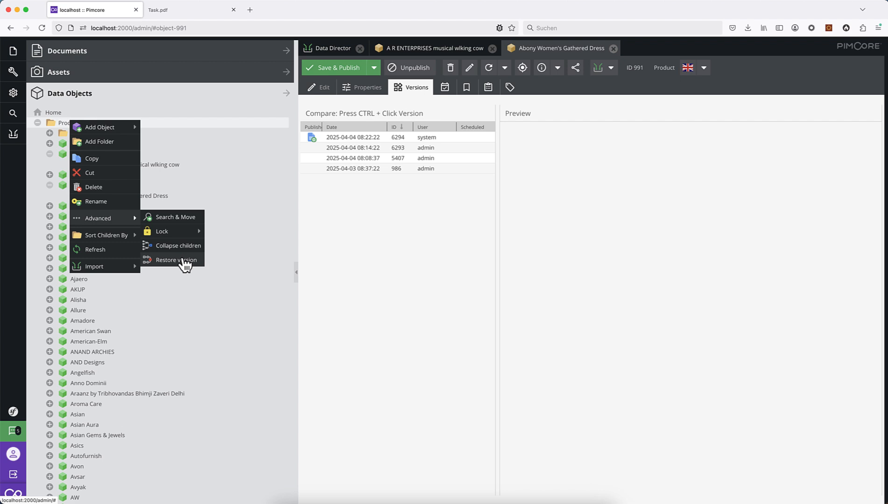
pyautogui.click(175, 260)
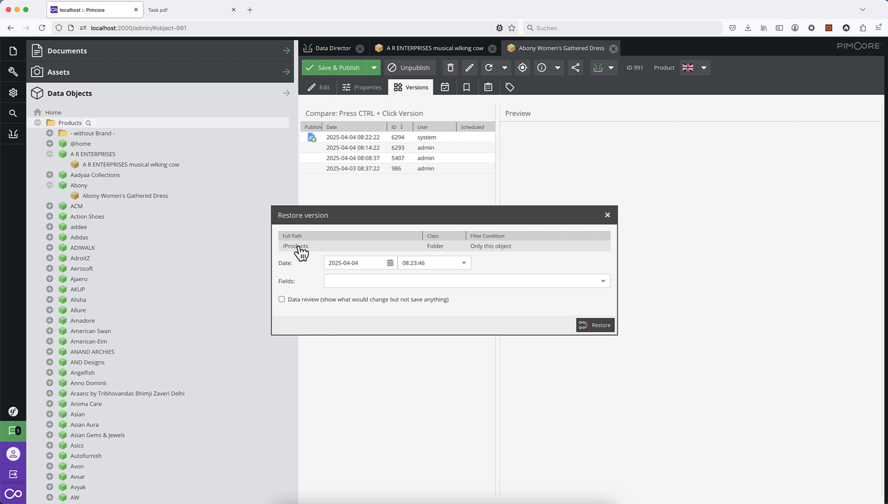
pyautogui.click(506, 246)
pyautogui.click(604, 249)
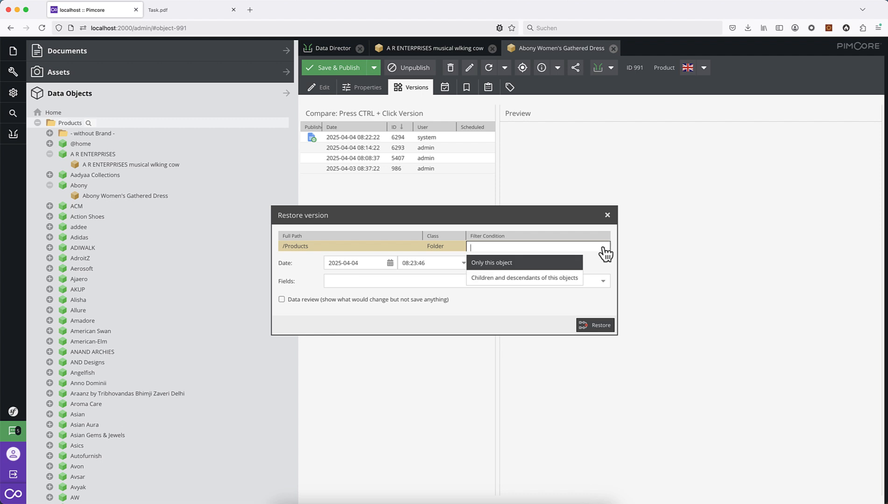
pyautogui.click(500, 279)
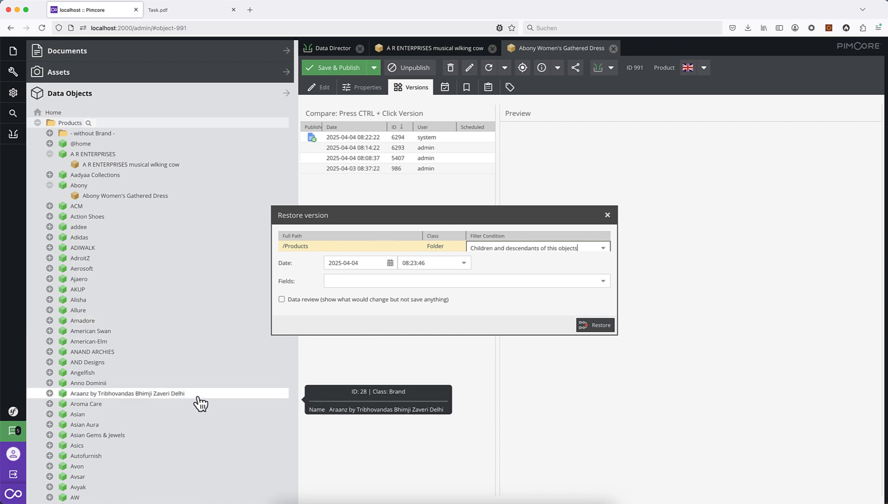
# - Limit the folder restore to the product field Name (English)
pyautogui.click(605, 282)
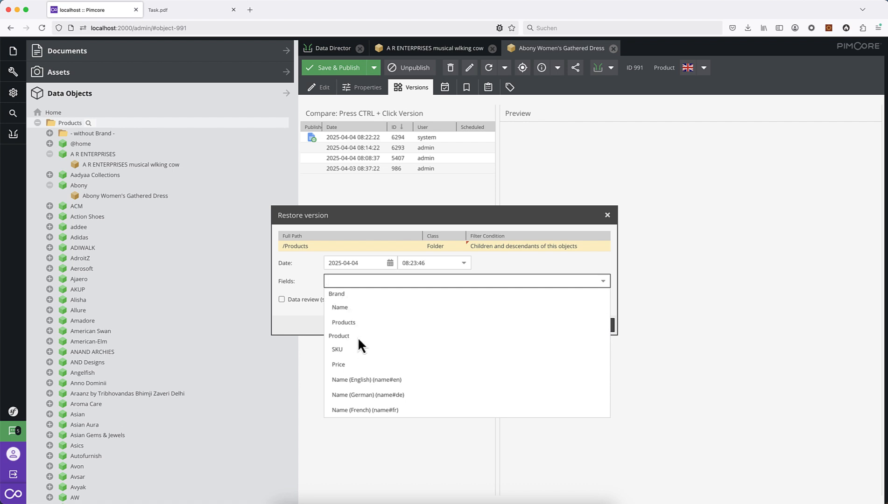
pyautogui.click(378, 384)
pyautogui.click(301, 327)
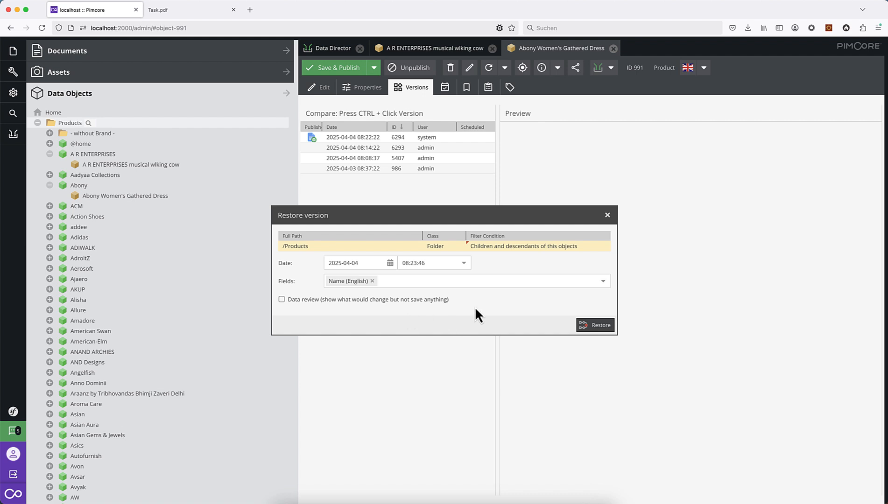
# - Replace the Products folder's filter condition with the SQL condition `key` like 'A%'
pyautogui.click(556, 247)
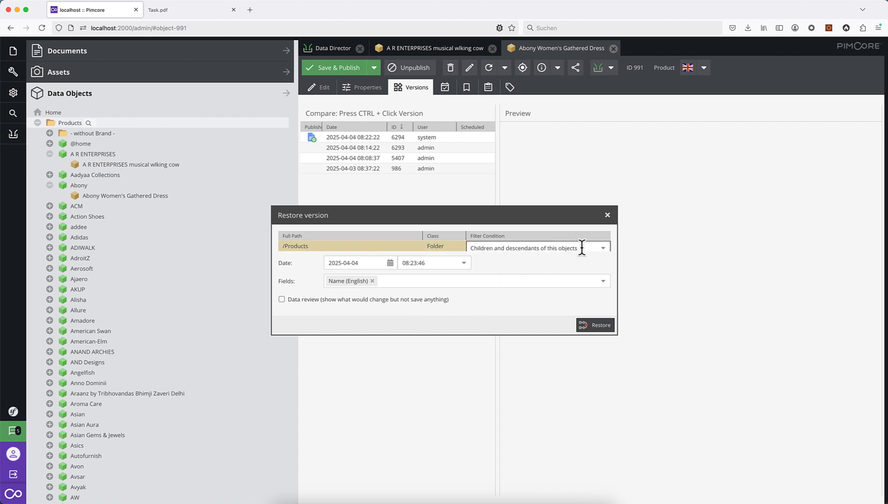
pyautogui.moveTo(580, 248); pyautogui.dragTo(465, 248)
pyautogui.press('BackSpace')
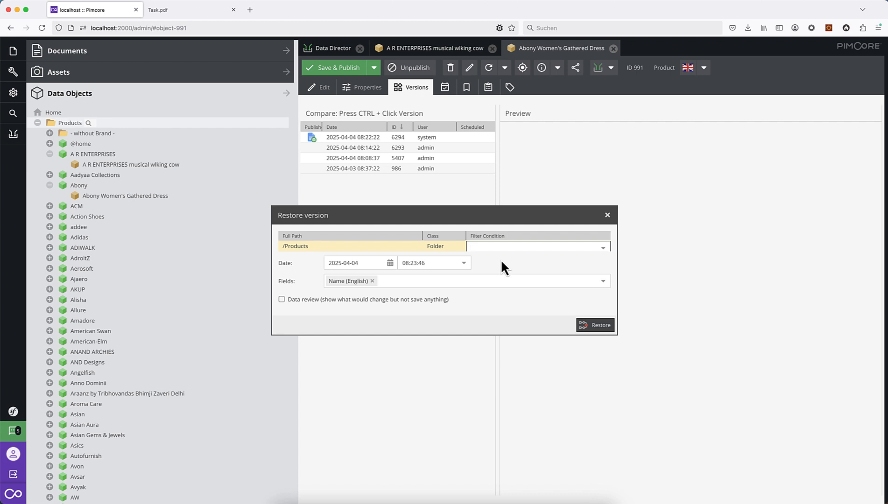
pyautogui.write("'key` like '")
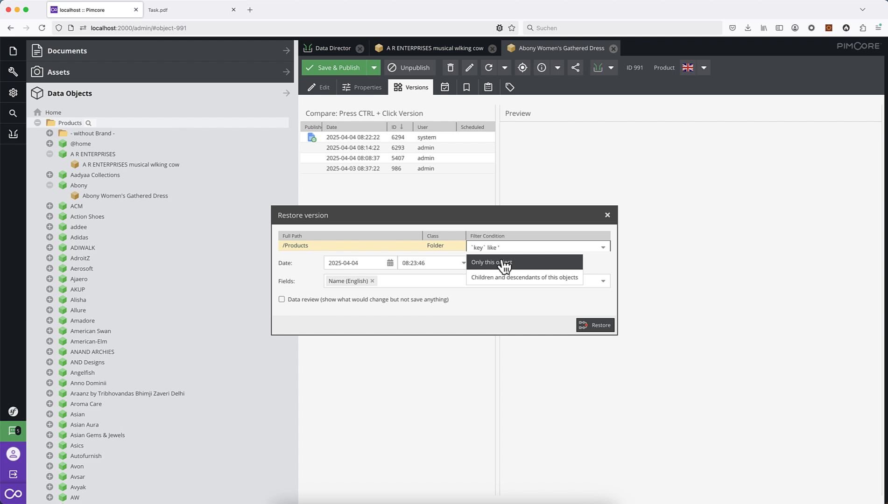
pyautogui.write('A%')
pyautogui.click(466, 318)
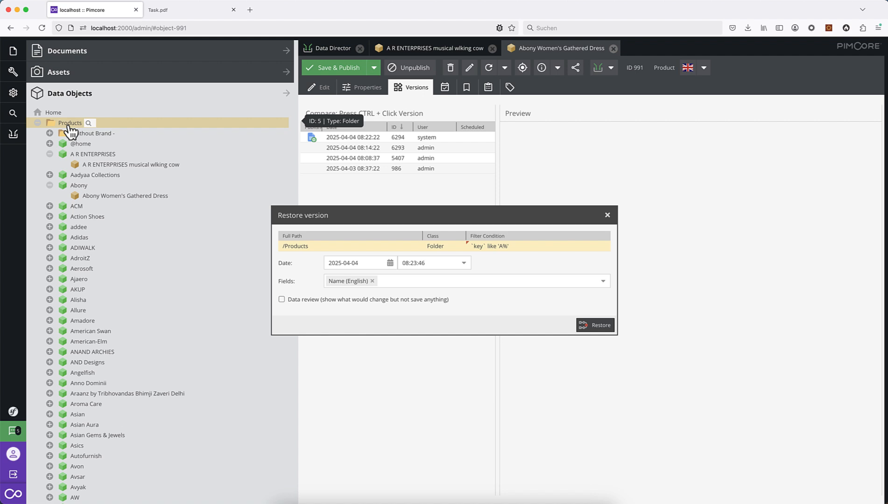
# - Preview the dress's faulty import version from 2025-04-04 and set the restore time to its 08:08:37 timestamp
pyautogui.doubleClick(358, 264)
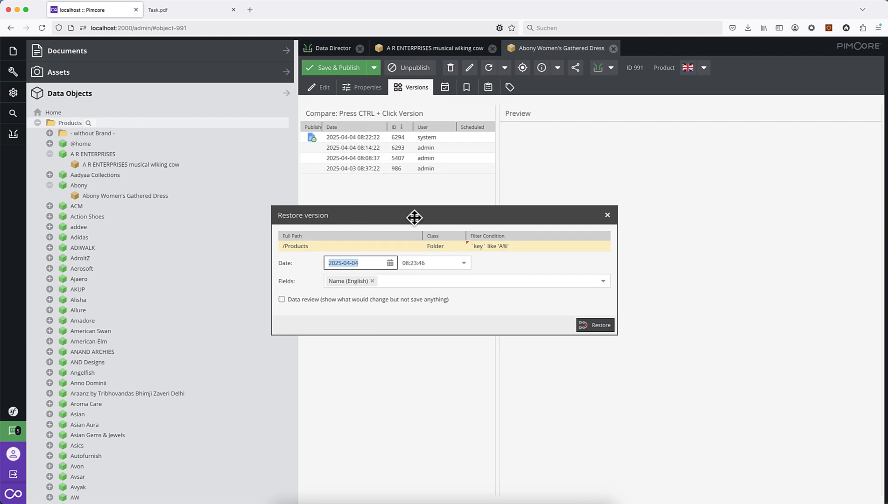
pyautogui.click(376, 159)
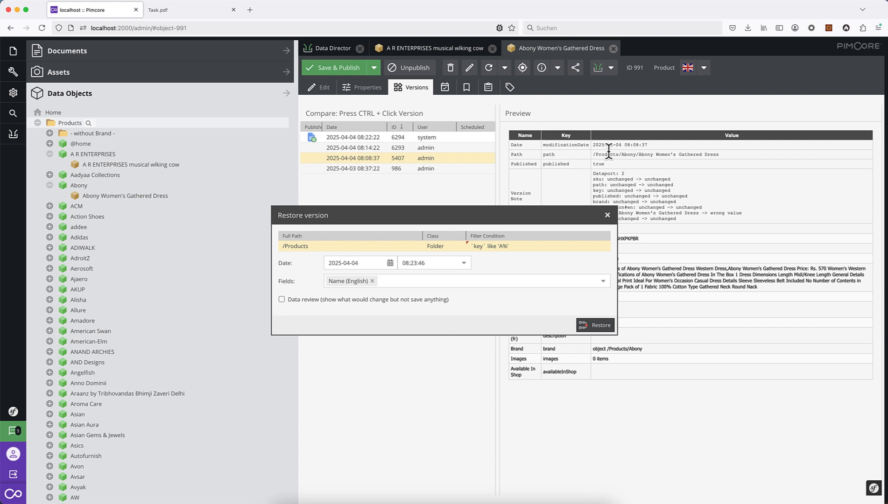
pyautogui.moveTo(631, 143); pyautogui.dragTo(624, 144)
pyautogui.click(427, 263)
pyautogui.hotkey('ctrl', 'a')
pyautogui.write('08:08:37')
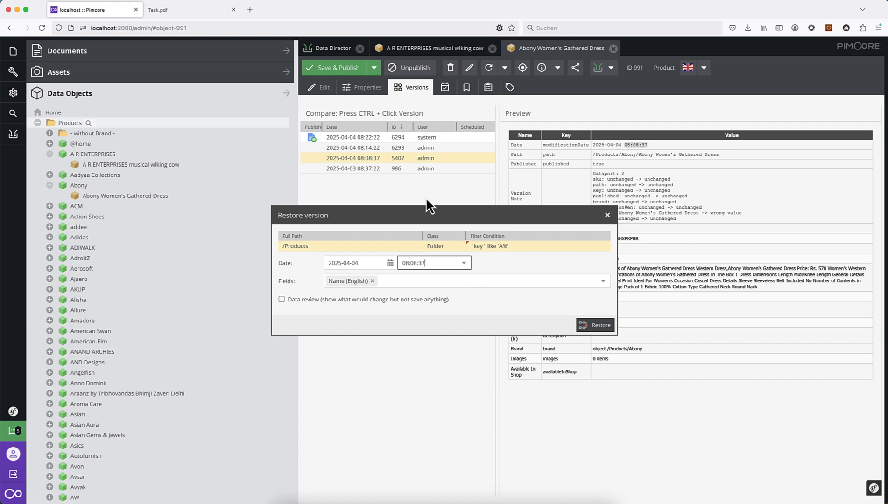
# - Look up the faulty run's start in the Import Products history and set the restore time to 08:08:23
pyautogui.click(333, 51)
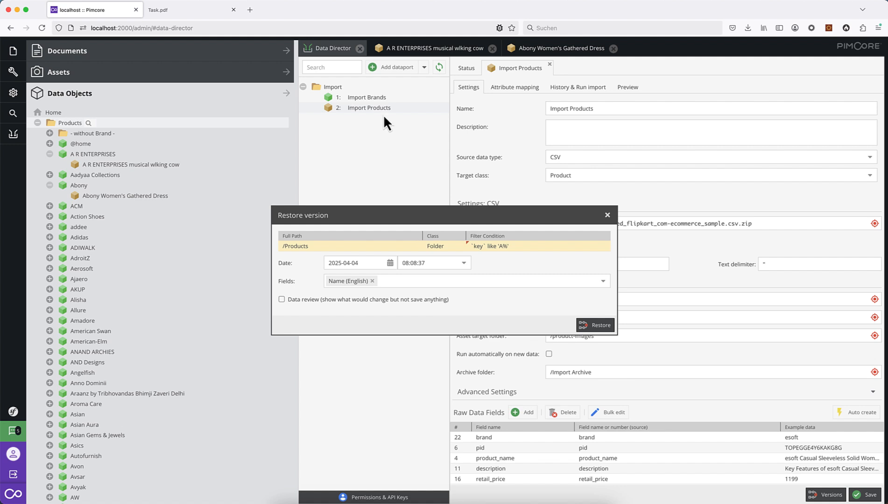
pyautogui.click(558, 88)
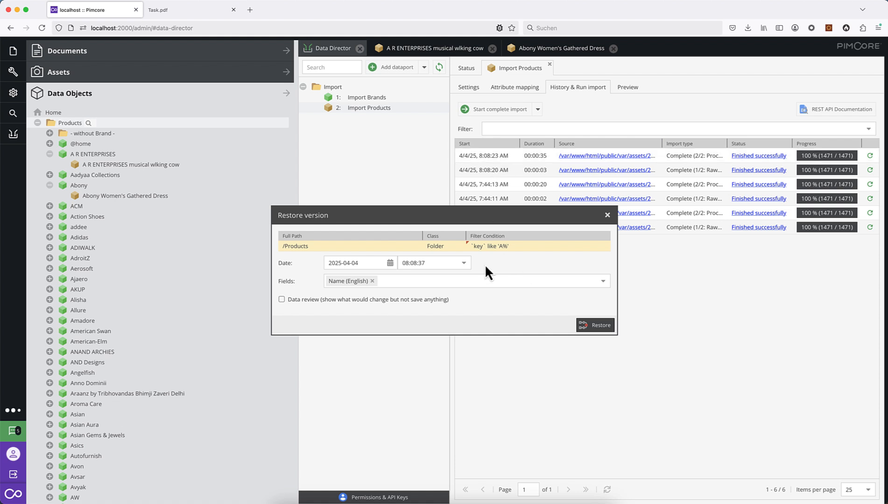
pyautogui.click(420, 262)
pyautogui.press('BackSpace')
pyautogui.press('BackSpace')
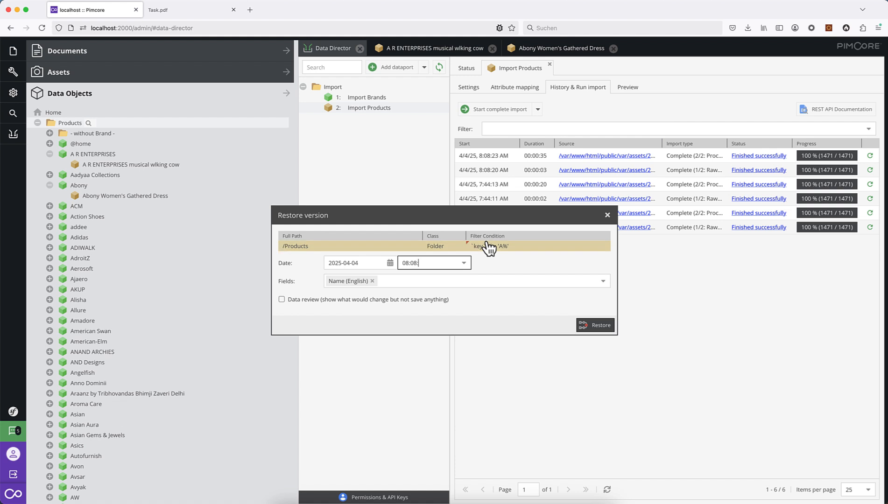
pyautogui.write('23')
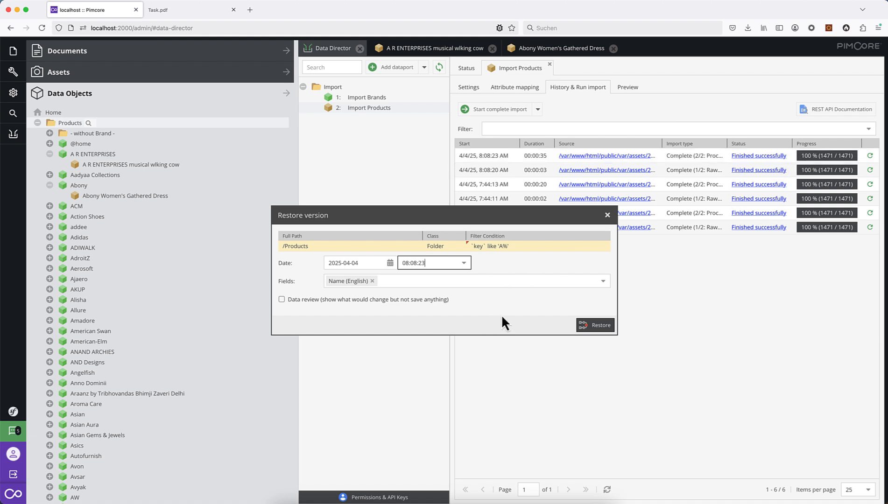
# - Run the folder restore as a data review and inspect the proposed names of the musical cow and both ACM pouches
pyautogui.click(282, 299)
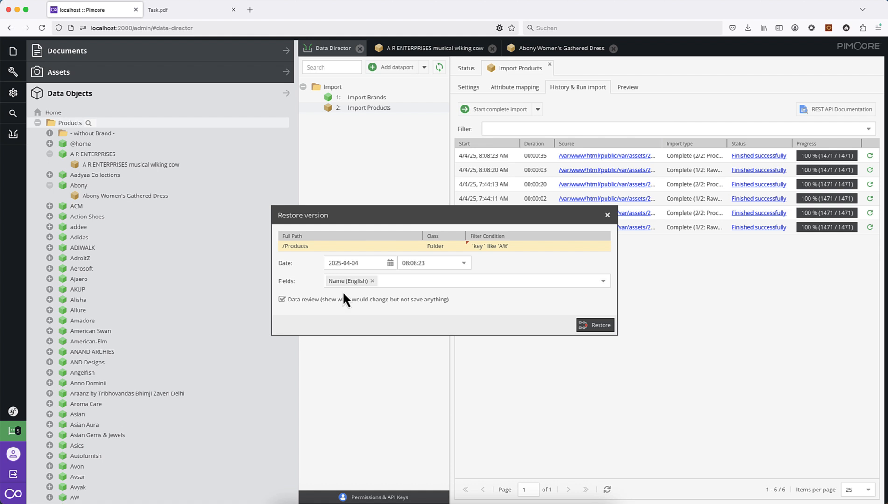
pyautogui.click(598, 326)
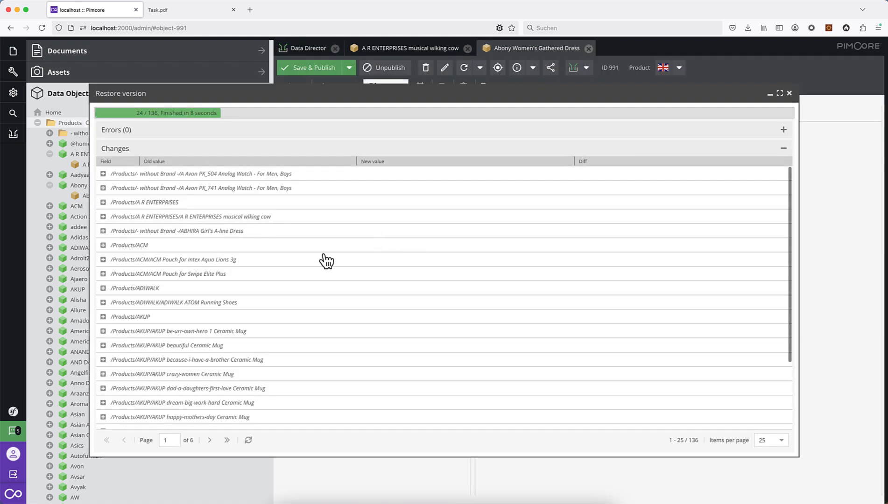
pyautogui.click(103, 217)
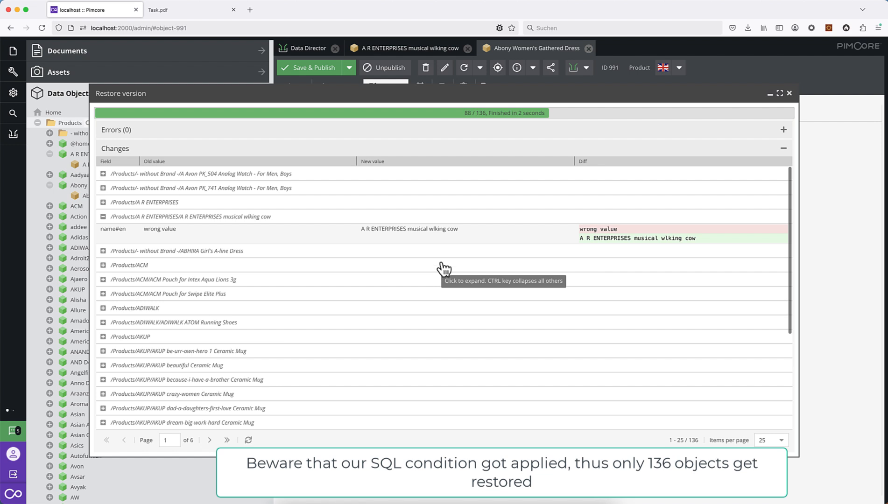
pyautogui.click(103, 280)
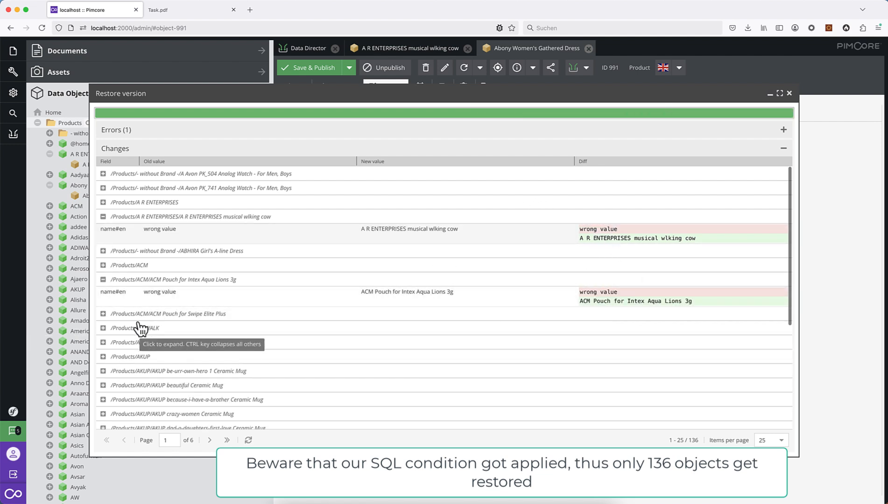
pyautogui.click(104, 314)
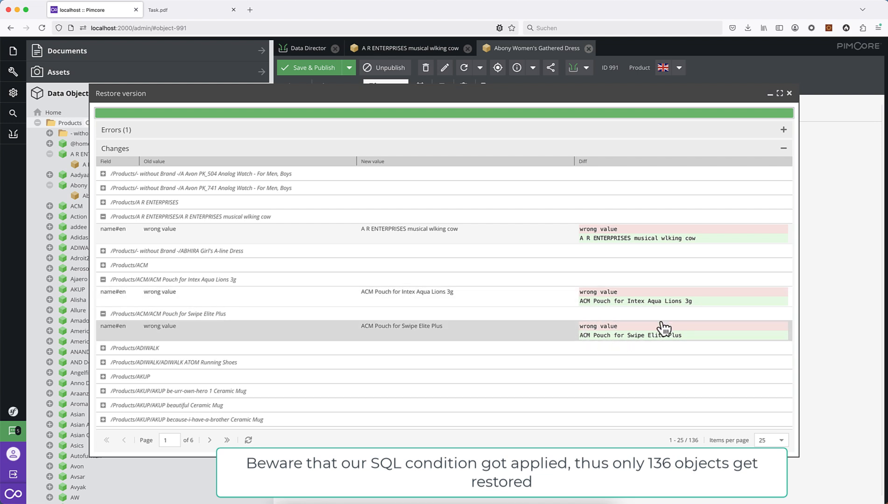
pyautogui.click(788, 94)
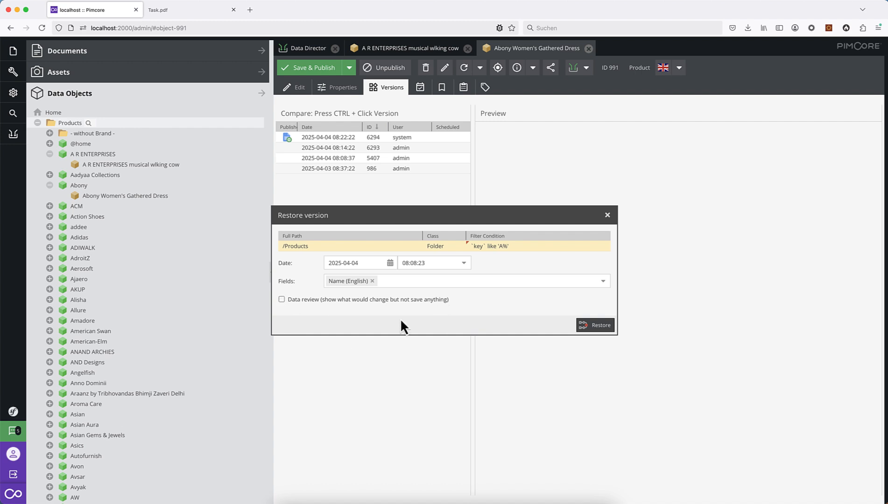
pyautogui.click(595, 325)
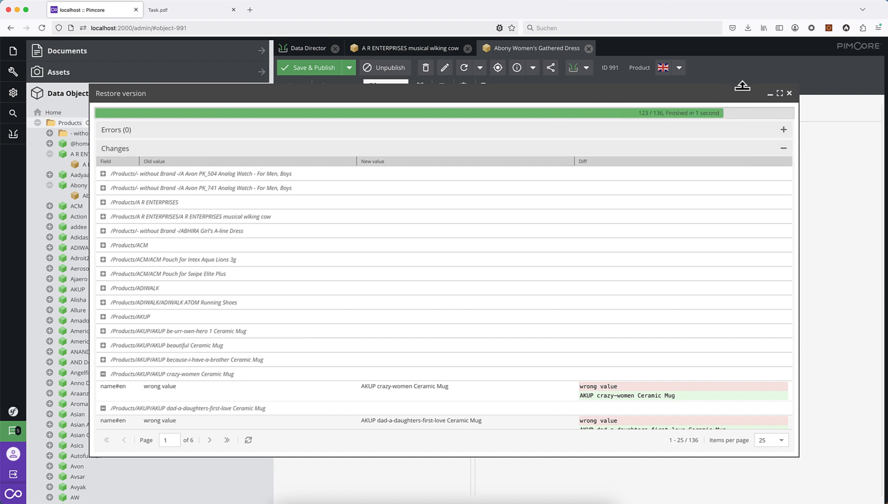
pyautogui.click(788, 93)
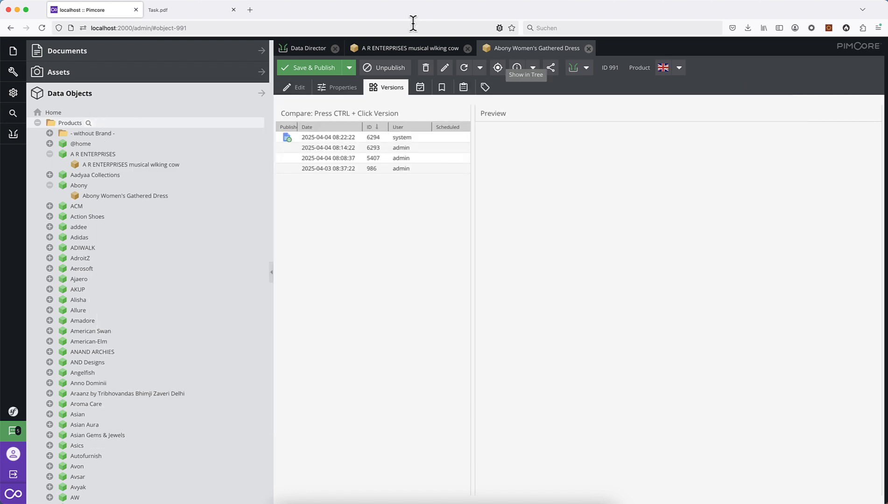
# - Reopen the A R ENTERPRISES musical wlking cow, check its English name, and return to the Data Director status overview
pyautogui.click(402, 50)
pyautogui.click(468, 48)
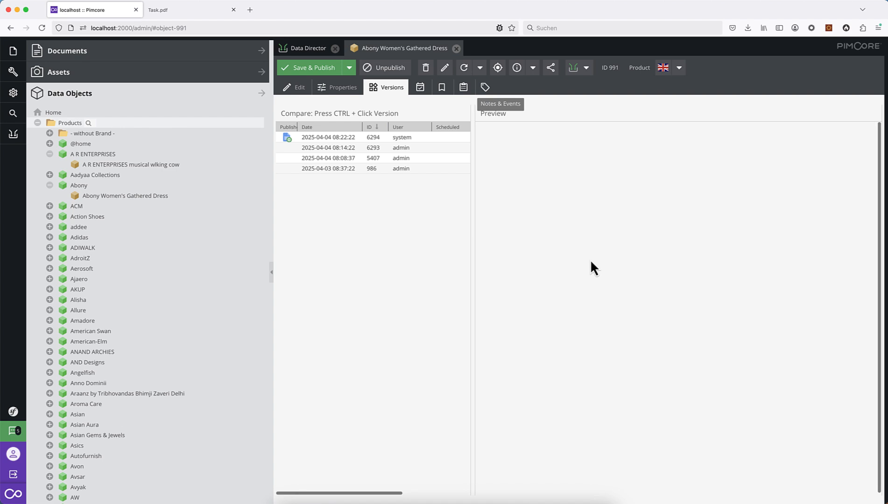
pyautogui.moveTo(335, 197); pyautogui.dragTo(422, 197)
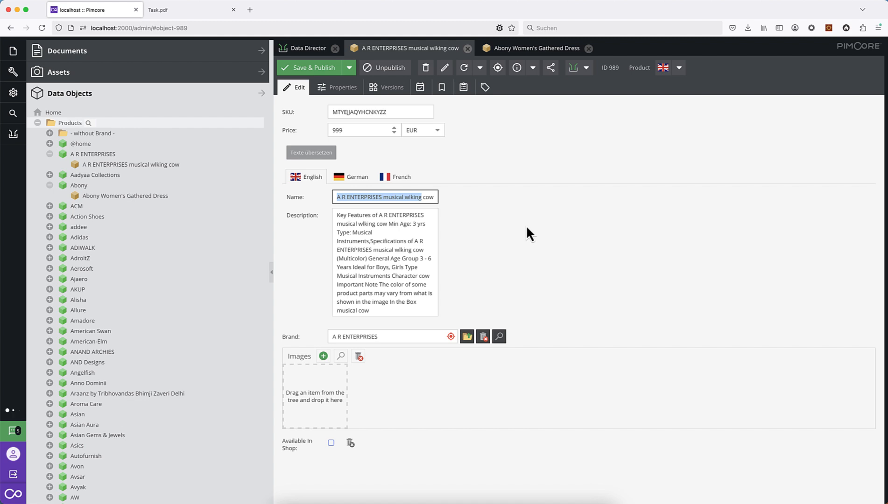
pyautogui.click(312, 49)
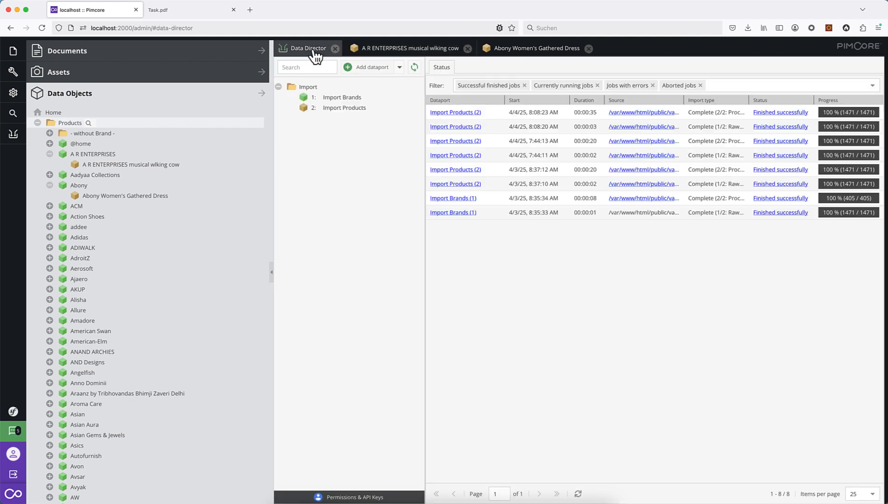
# - Check the attribute mapping of the Import Products dataport and add the dataport to the main menu
pyautogui.click(346, 109)
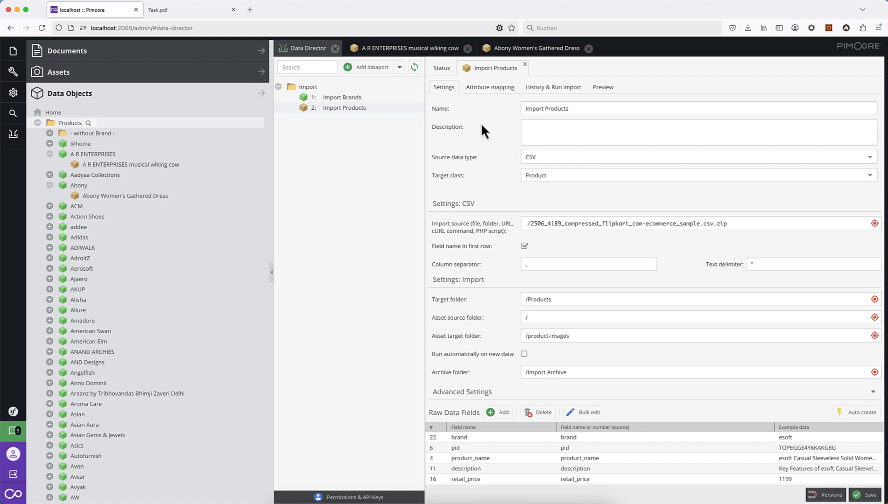
pyautogui.click(489, 87)
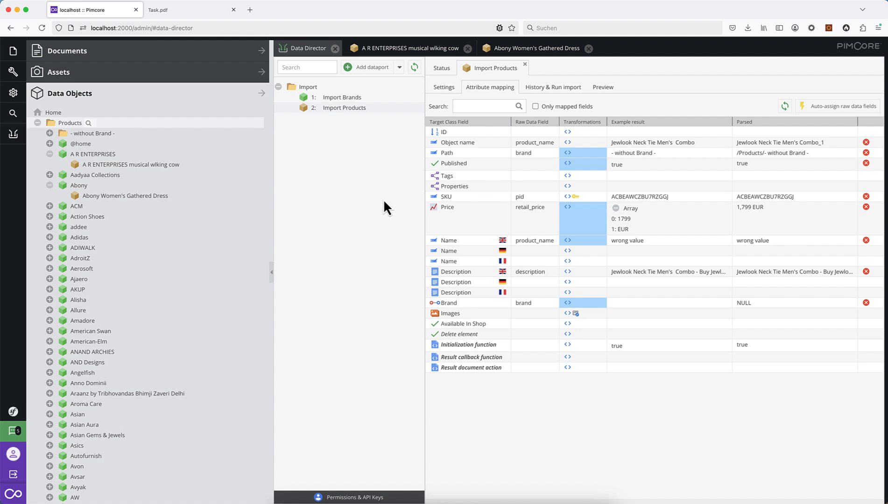
pyautogui.rightClick(350, 108)
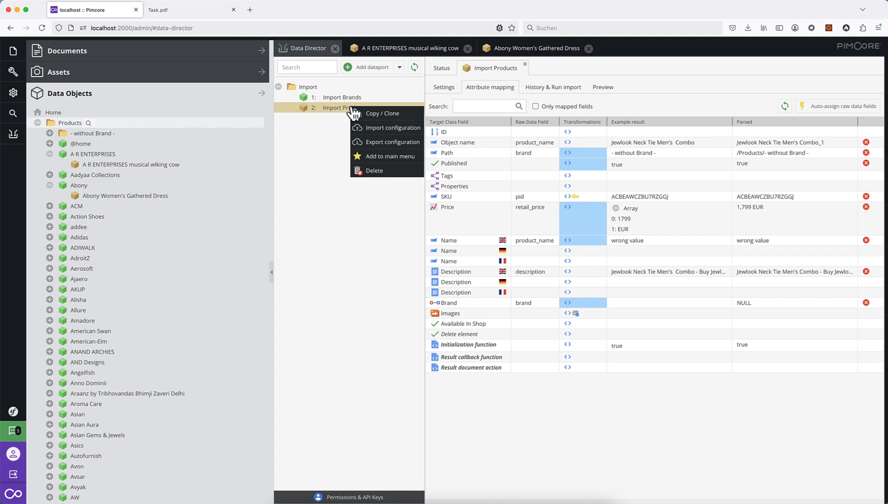
pyautogui.click(382, 156)
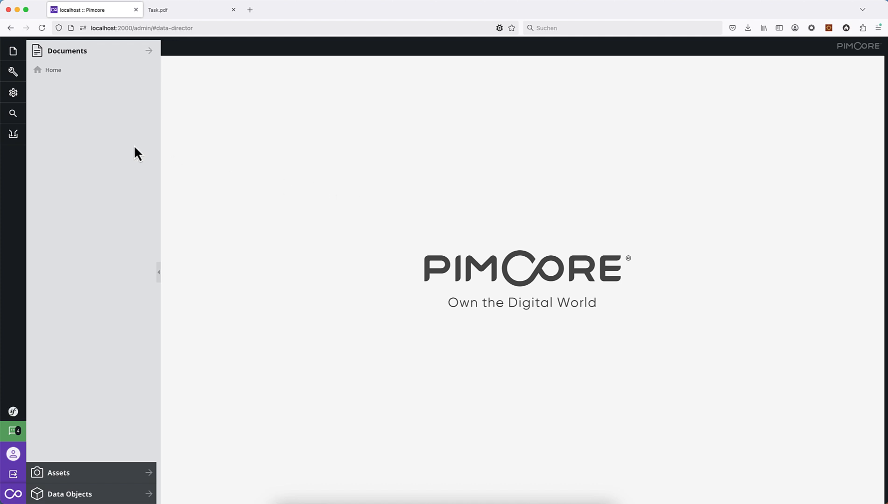
# - Run a complete Import Products import with the default file, check its errors and changes, and close the summary
pyautogui.moveTo(10, 136)
pyautogui.click(67, 134)
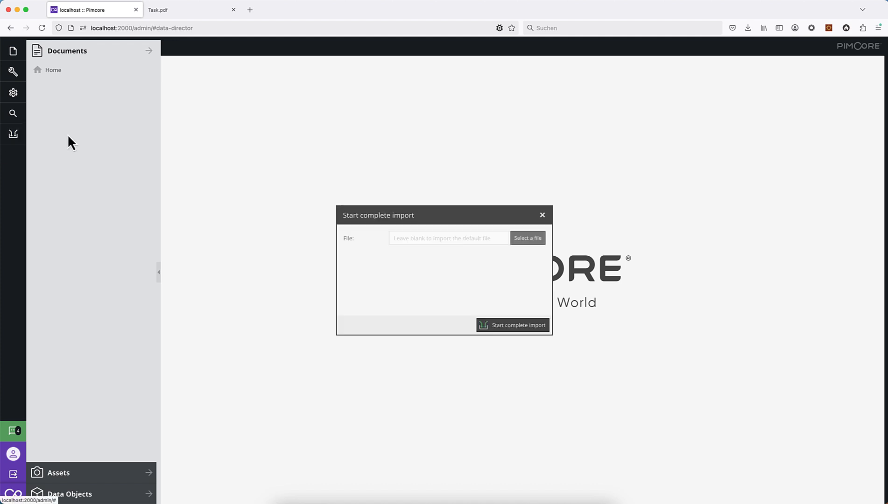
pyautogui.click(515, 326)
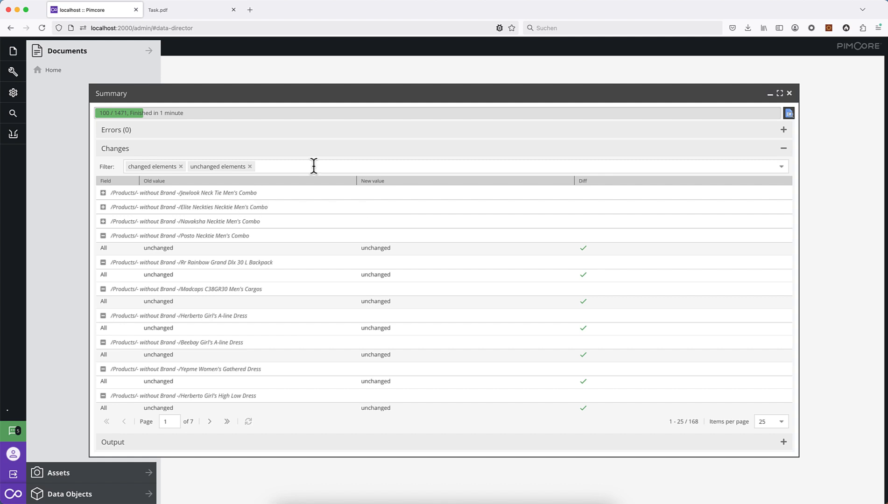
pyautogui.click(218, 133)
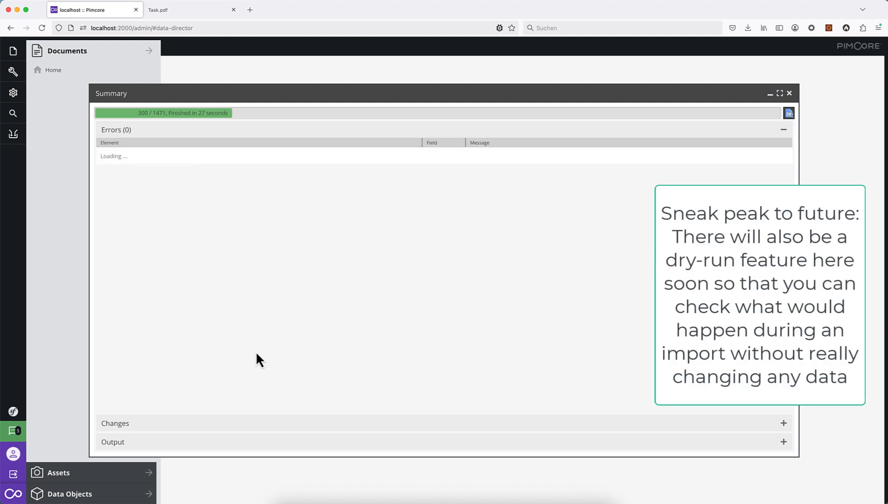
pyautogui.click(264, 424)
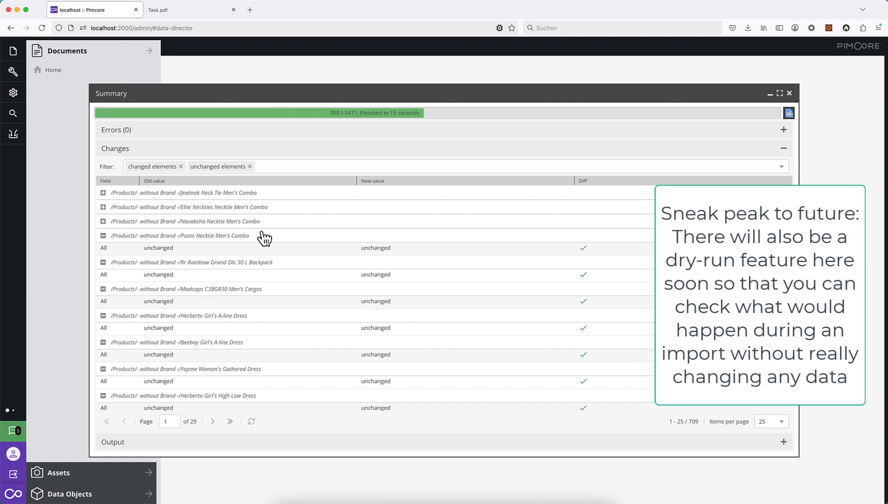
pyautogui.click(789, 92)
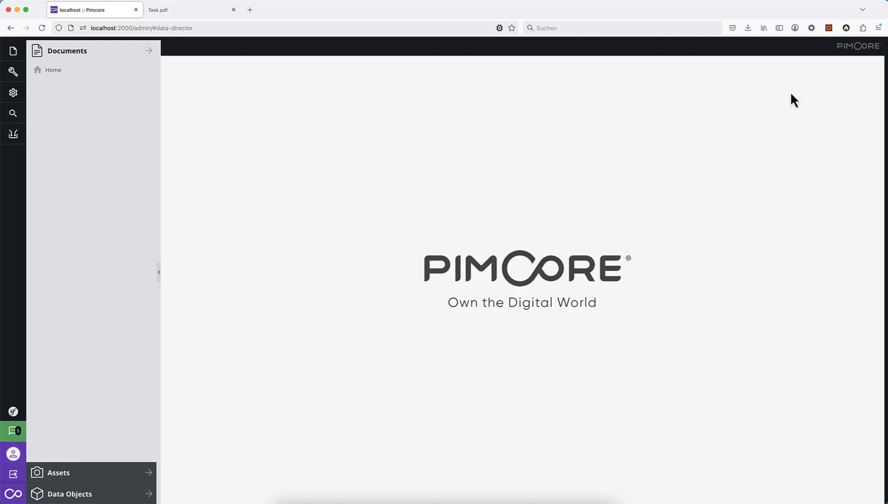
# - Expand the Products folder in Data Objects and examine the run history of the Import Products dataport
pyautogui.click(89, 495)
pyautogui.click(37, 122)
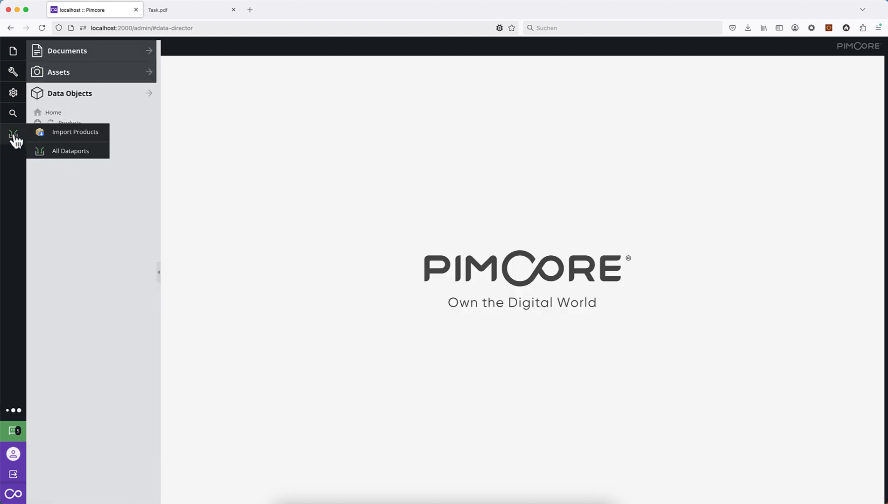
pyautogui.click(12, 137)
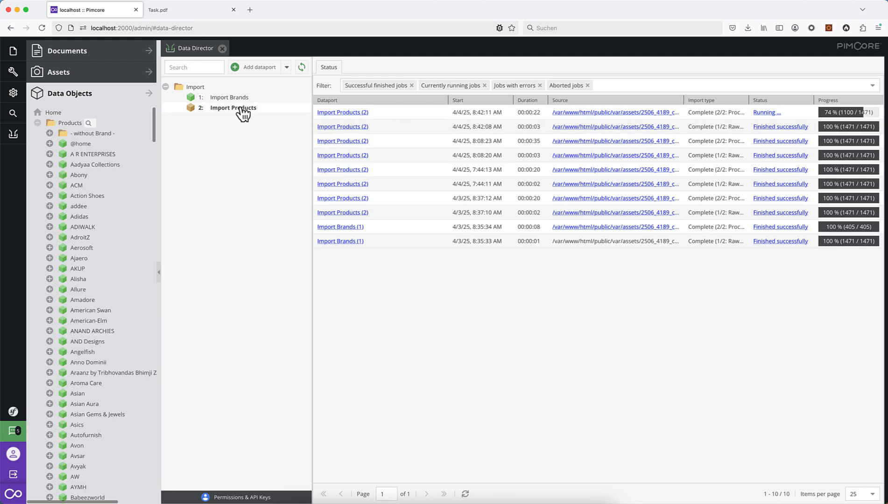
pyautogui.click(241, 109)
pyautogui.click(448, 90)
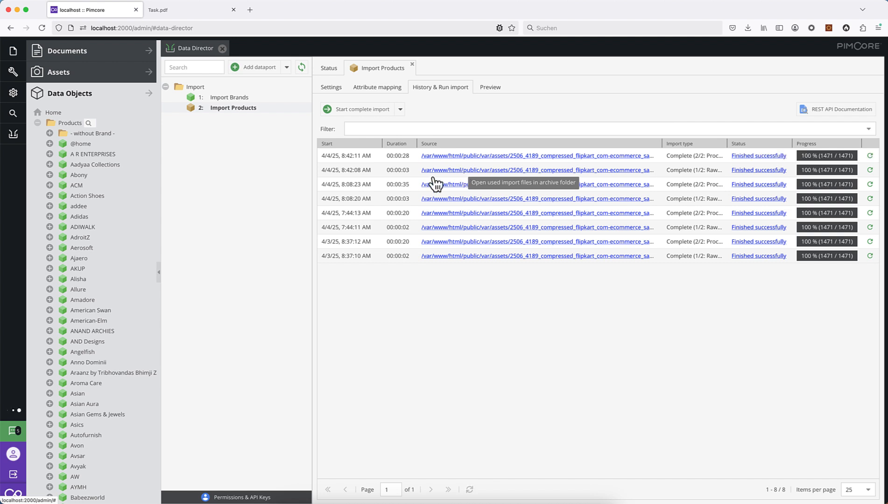
pyautogui.click(49, 144)
pyautogui.doubleClick(96, 165)
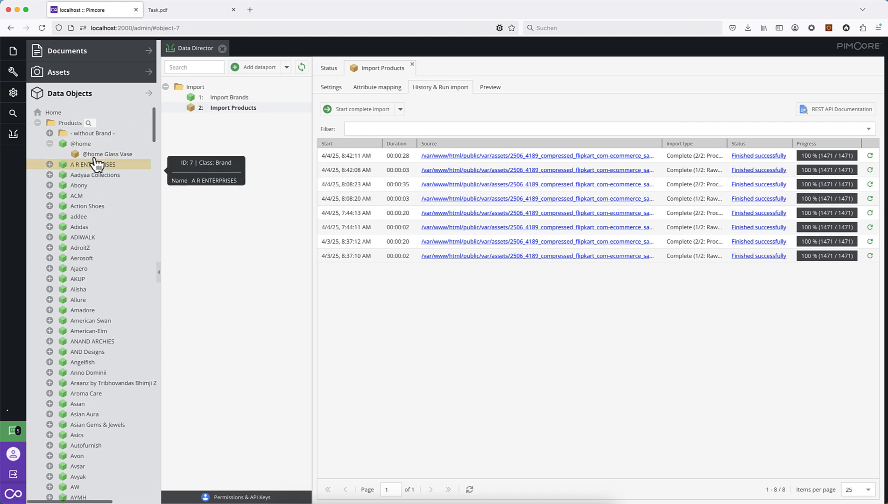
pyautogui.doubleClick(99, 155)
pyautogui.click(279, 89)
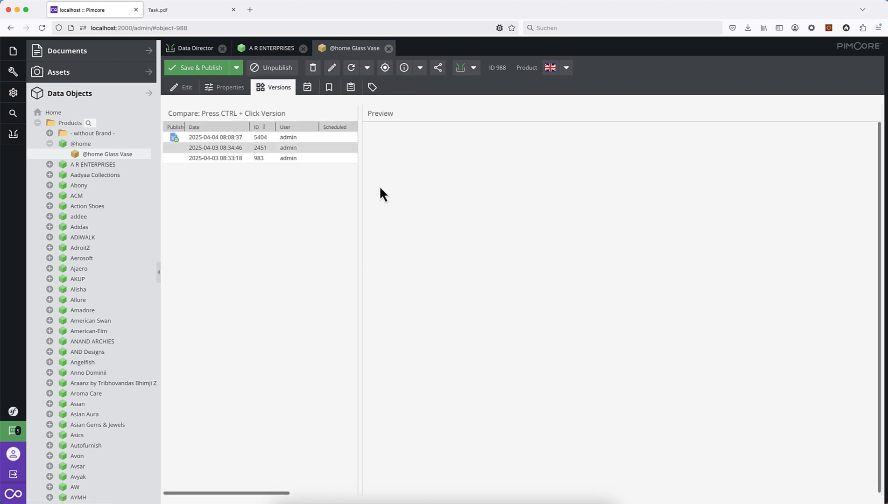
pyautogui.moveTo(358, 189); pyautogui.dragTo(541, 190)
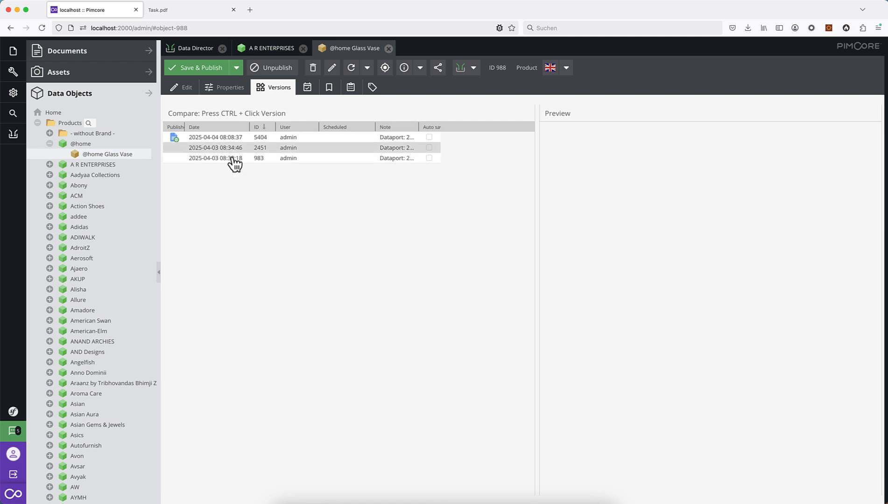
pyautogui.click(206, 48)
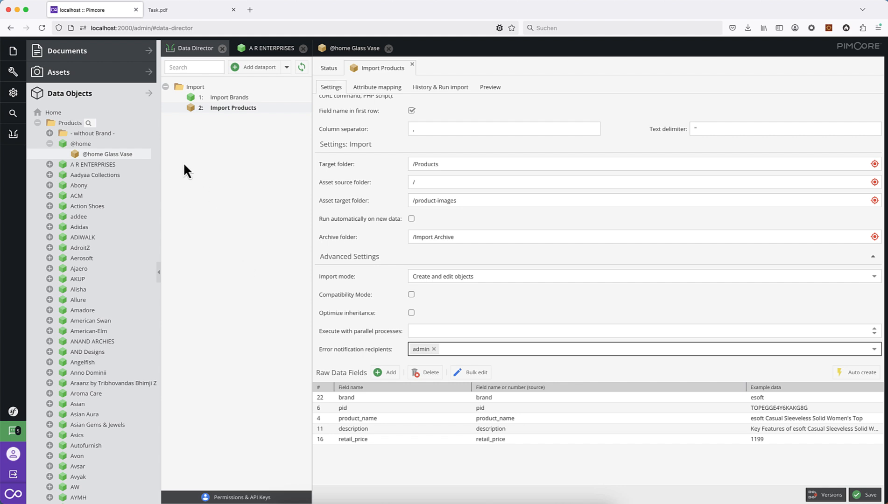
pyautogui.rightClick(90, 148)
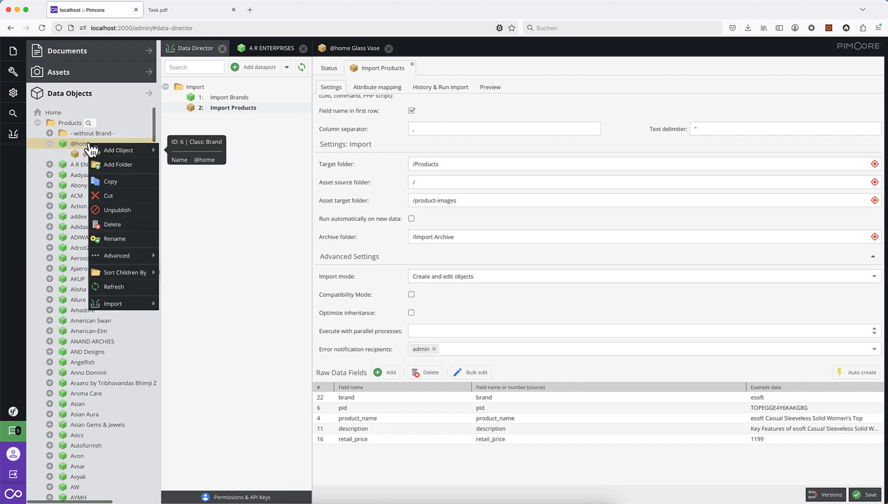
pyautogui.moveTo(150, 255)
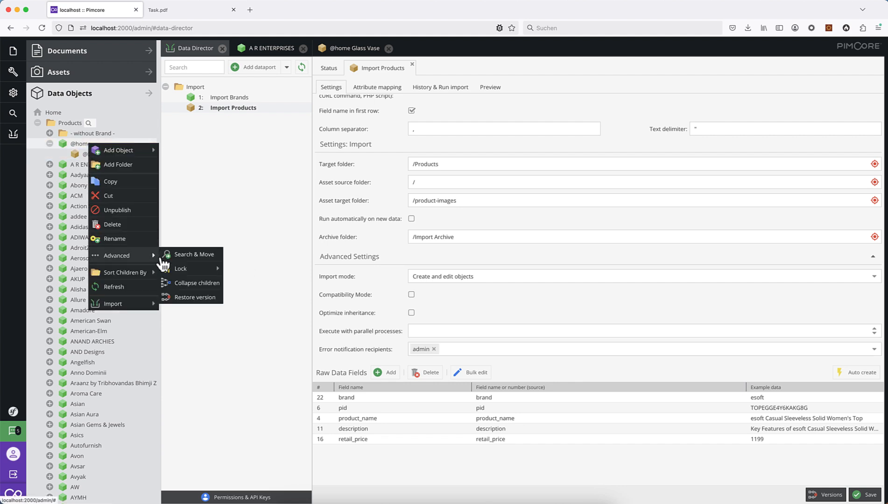
pyautogui.click(205, 297)
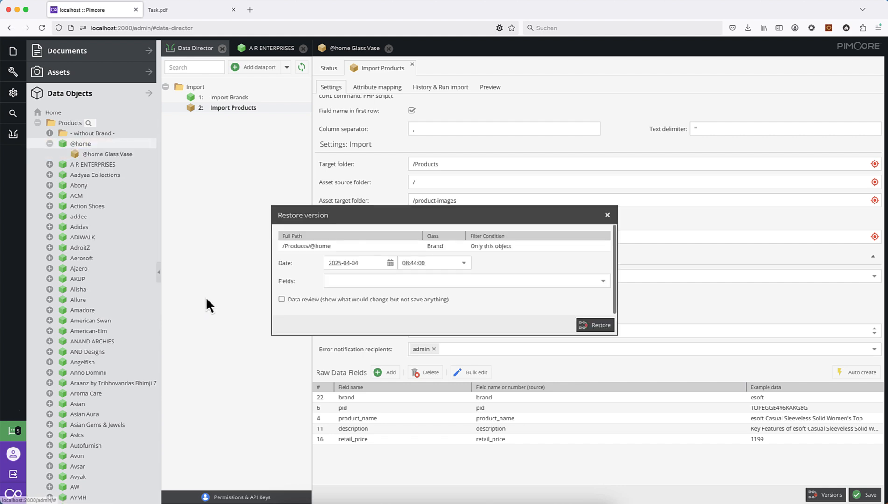
pyautogui.click(389, 280)
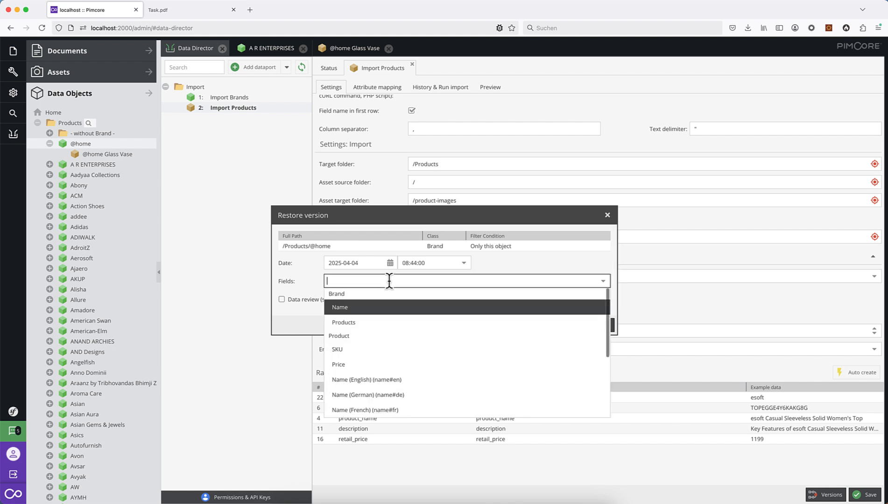
pyautogui.click(290, 325)
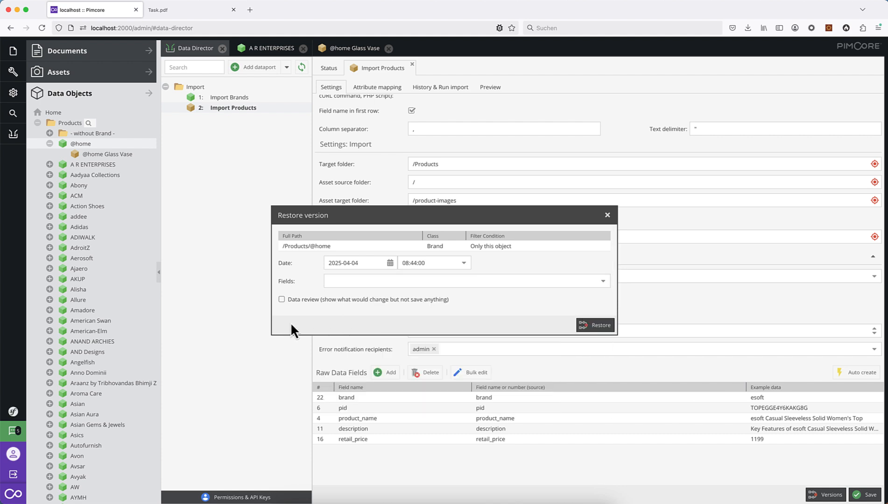